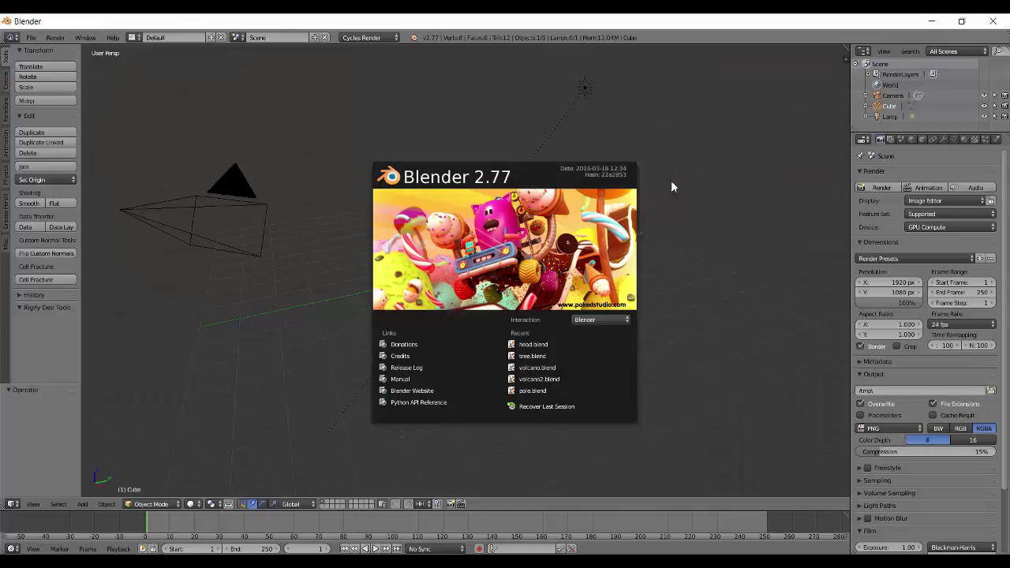
Dismiss the splash screen and switch to the front orthographic view.
{"action": "left_click", "coordinate": [671, 187]}
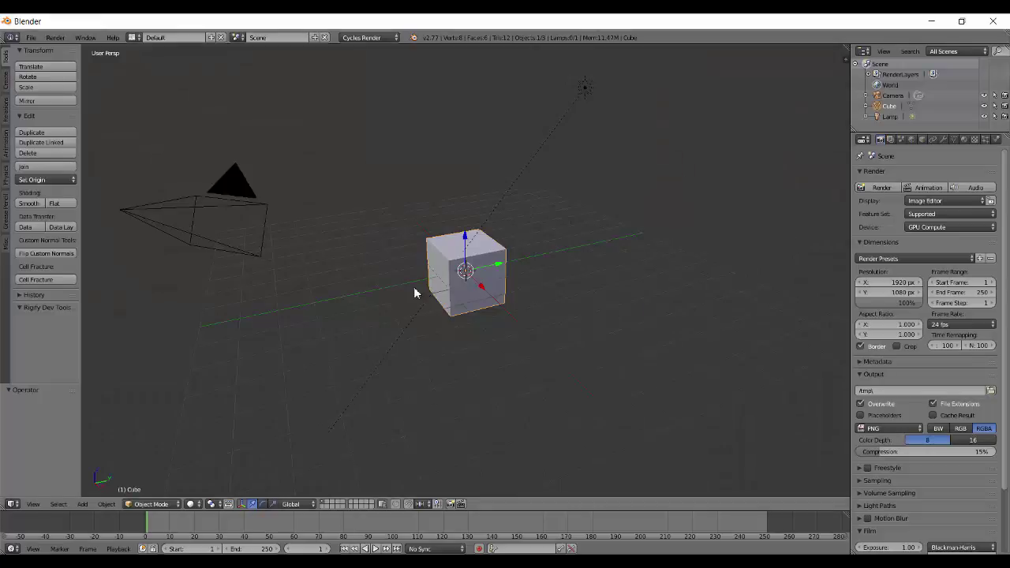
{"action": "scroll", "coordinate": [415, 291], "scroll_direction": "up", "scroll_amount": 4}
{"action": "scroll", "coordinate": [361, 307], "scroll_direction": "down", "scroll_amount": 2}
{"action": "scroll", "coordinate": [390, 284], "scroll_direction": "up", "scroll_amount": 2}
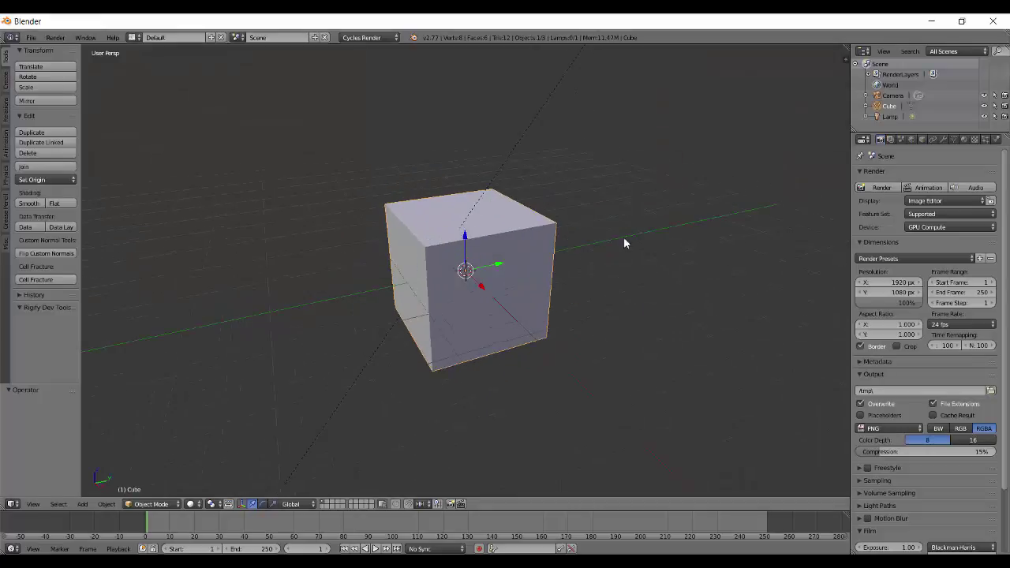
{"action": "mouse_move", "coordinate": [647, 252]}
{"action": "middle_mouse_down"}
{"action": "mouse_move", "coordinate": [547, 268]}
{"action": "mouse_move", "coordinate": [629, 251]}
{"action": "middle_mouse_up"}
{"action": "key", "text": "q"}
{"action": "left_click", "coordinate": [382, 171]}
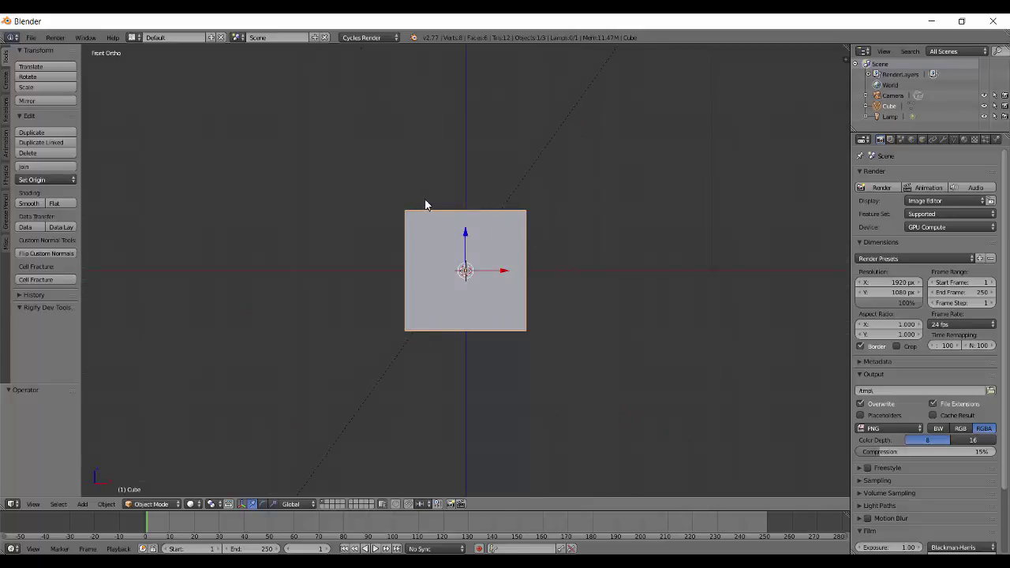
{"action": "scroll", "coordinate": [466, 202], "scroll_direction": "up", "scroll_amount": 3}
Move the cube up 1 unit on Z and 4 units along X.
{"action": "key", "text": "g"}
{"action": "key", "text": "z"}
{"action": "key", "text": "1"}
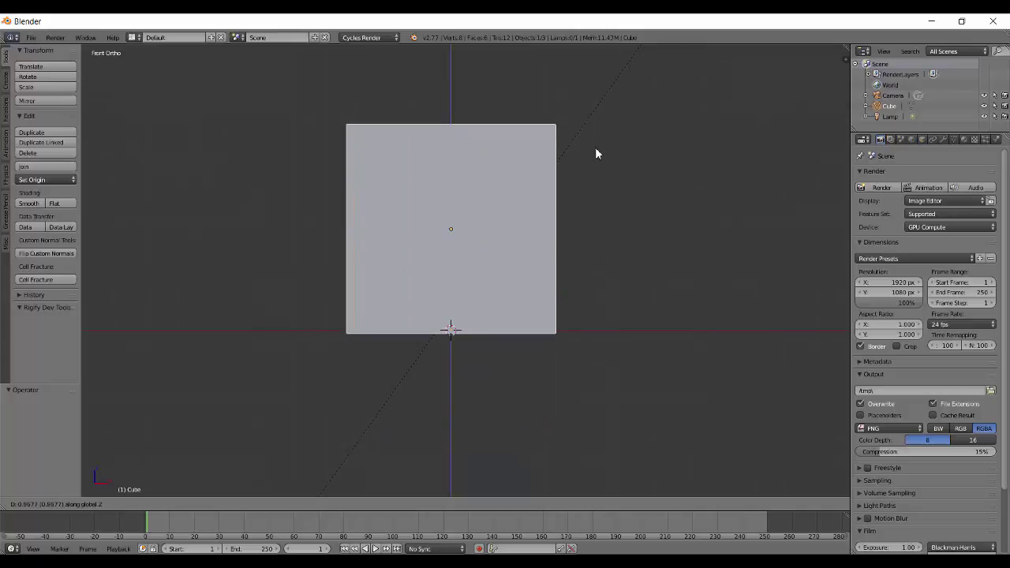
{"action": "key", "text": "Return"}
{"action": "scroll", "coordinate": [452, 269], "scroll_direction": "down", "scroll_amount": 3}
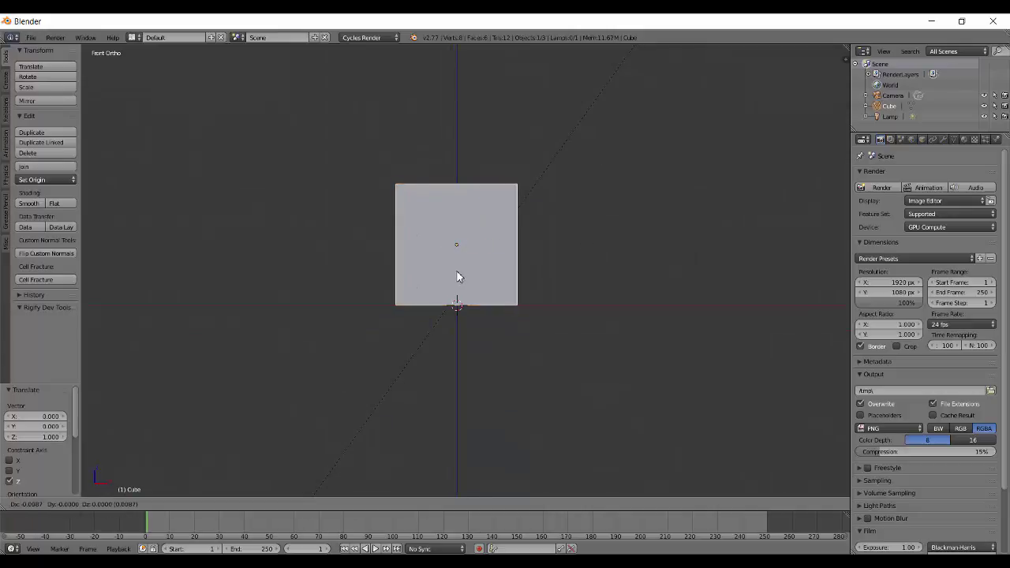
{"action": "key", "text": "g"}
{"action": "key", "text": "x"}
{"action": "key", "text": "4"}
{"action": "key", "text": "Return"}
Add a plane and scale it by 8 to form the floor.
{"action": "middle_click_drag", "start_coordinate": [505, 248], "coordinate": [526, 300]}
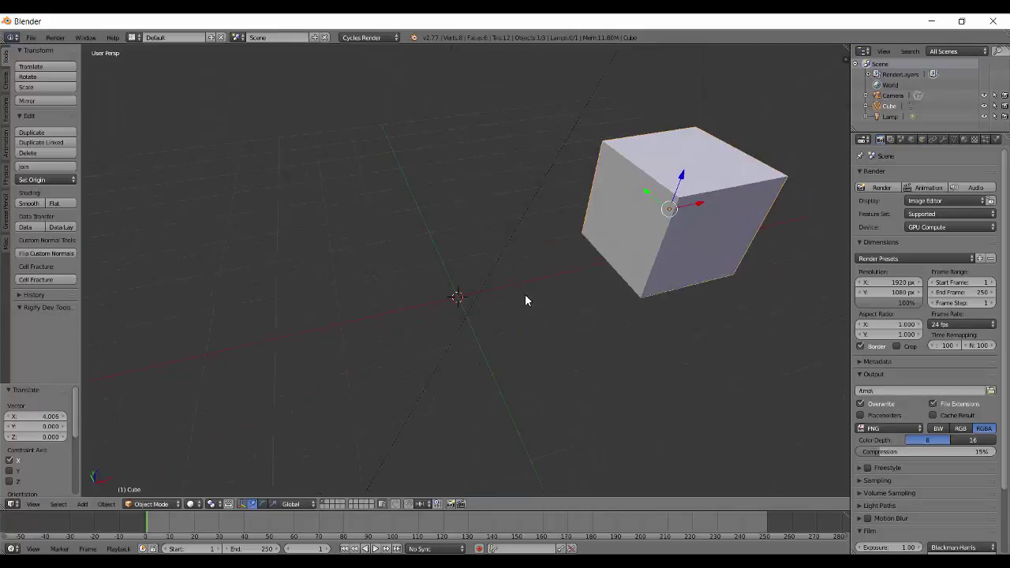
{"action": "scroll", "coordinate": [568, 284], "scroll_direction": "up", "scroll_amount": 3}
{"action": "scroll", "coordinate": [568, 284], "scroll_direction": "down", "scroll_amount": 2}
{"action": "key", "text": "shift+a"}
{"action": "mouse_move", "coordinate": [443, 203]}
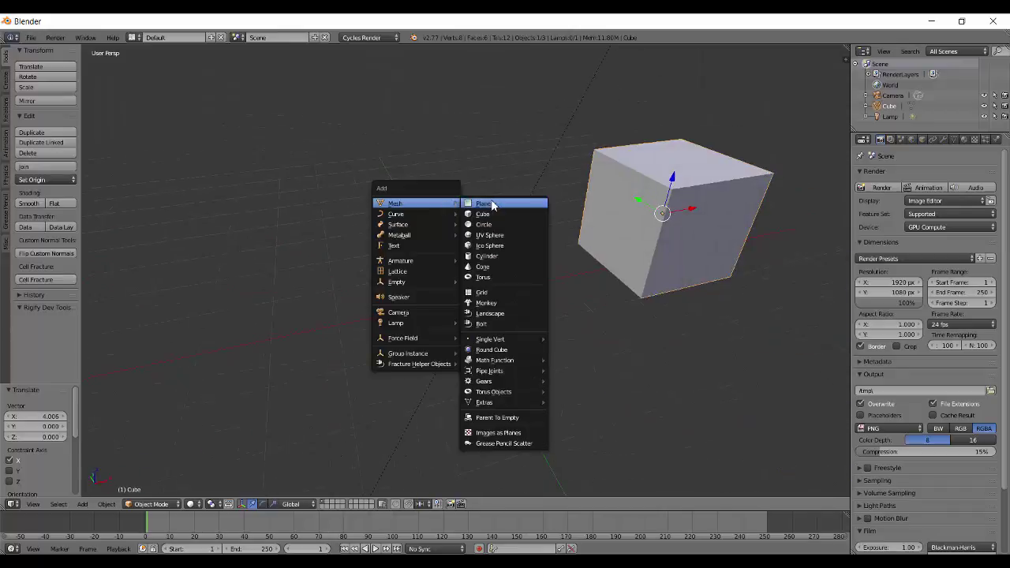
{"action": "left_click", "coordinate": [505, 203]}
{"action": "key", "text": "s"}
{"action": "key", "text": "8"}
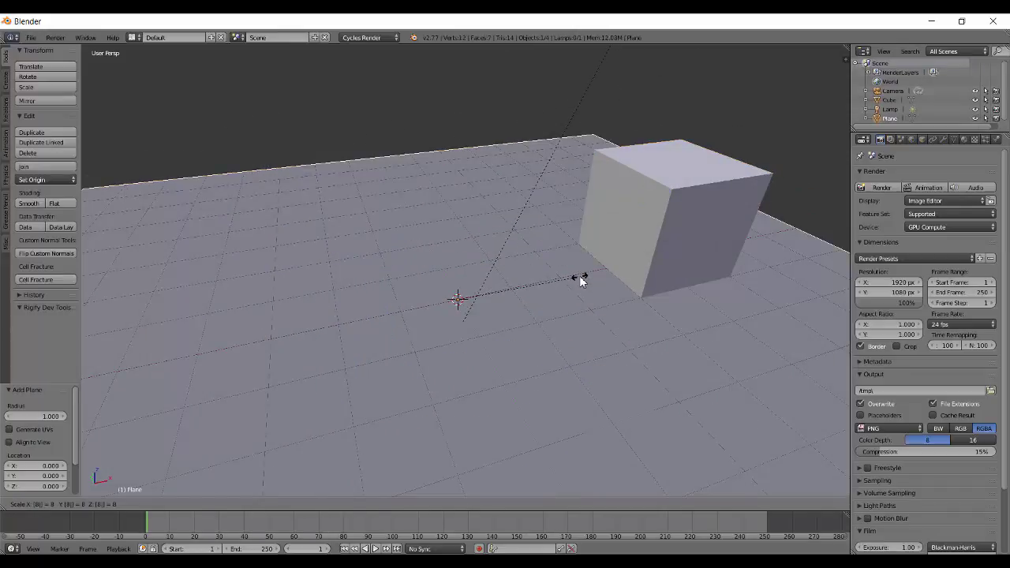
{"action": "key", "text": "Return"}
{"action": "scroll", "coordinate": [553, 198], "scroll_direction": "down", "scroll_amount": 2}
{"action": "scroll", "coordinate": [502, 262], "scroll_direction": "up", "scroll_amount": 2}
{"action": "middle_click_drag", "start_coordinate": [502, 262], "coordinate": [596, 287]}
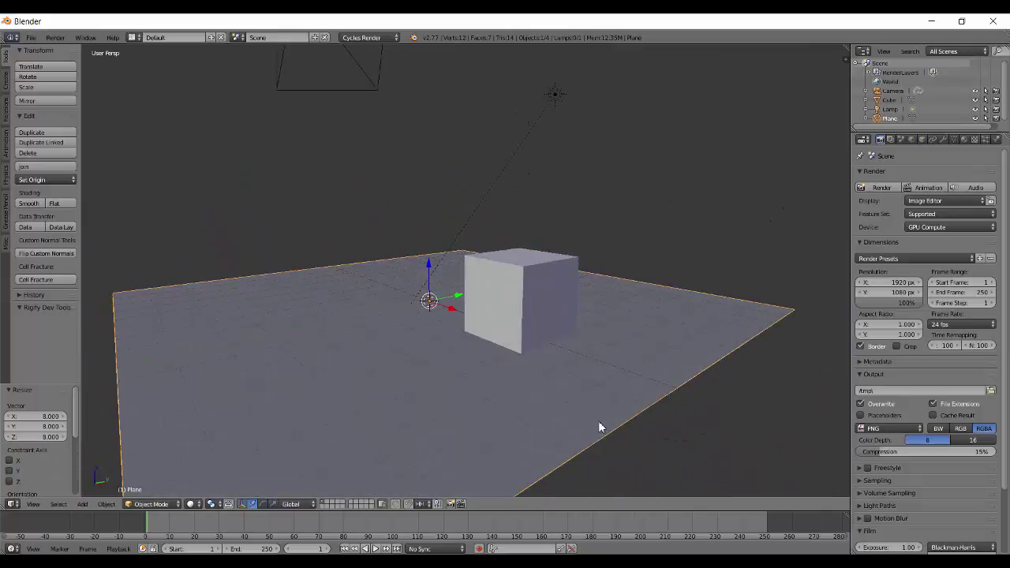
{"action": "middle_click_drag", "start_coordinate": [509, 425], "coordinate": [505, 300]}
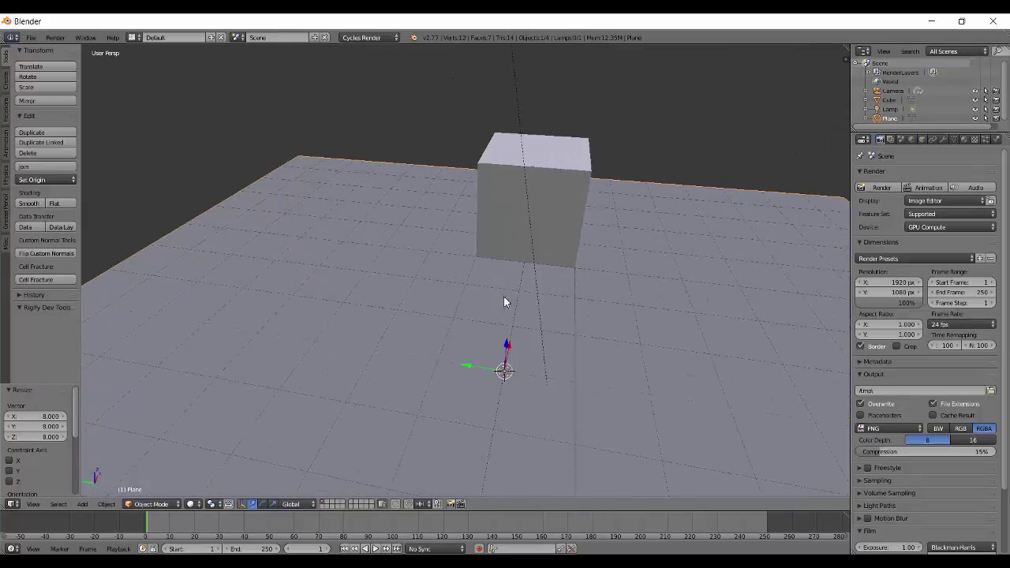
Add a UV sphere and raise it 1 unit along Z onto the floor.
{"action": "key", "text": "shift+a"}
{"action": "mouse_move", "coordinate": [509, 280]}
{"action": "left_click", "coordinate": [540, 310]}
{"action": "key", "text": "q"}
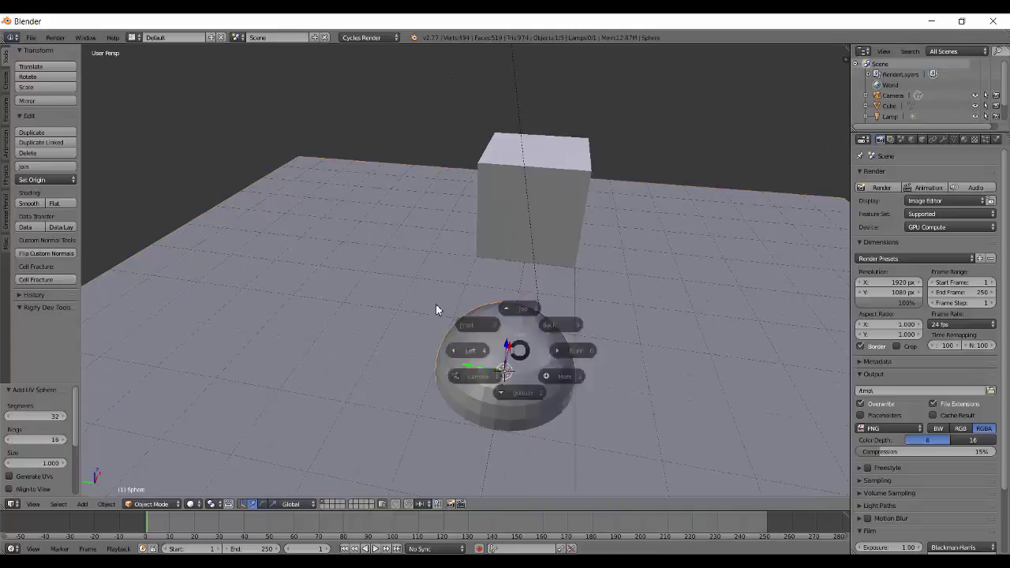
{"action": "left_click", "coordinate": [436, 309]}
{"action": "key", "text": "g"}
{"action": "key", "text": "z"}
{"action": "key", "text": "1"}
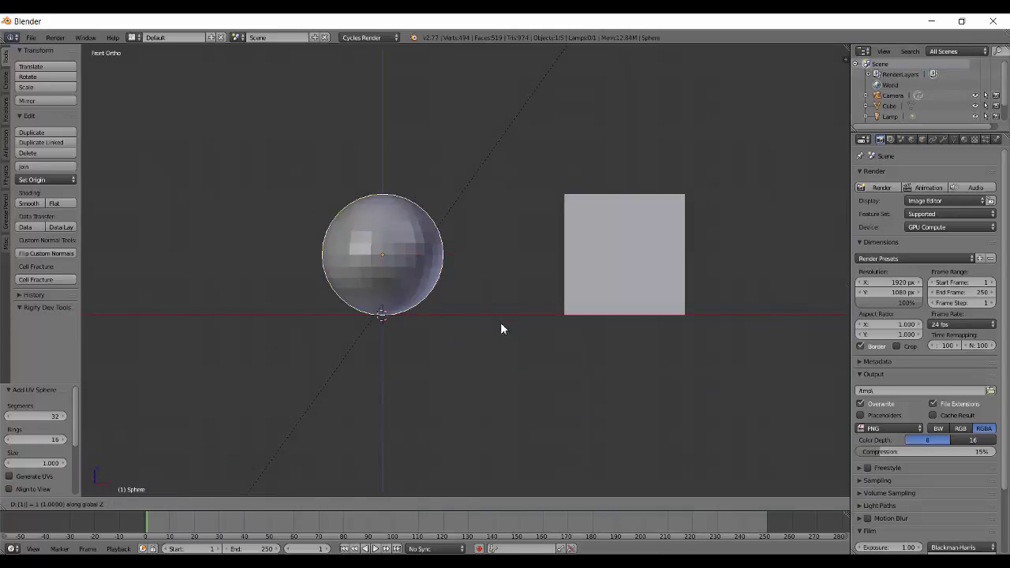
{"action": "key", "text": "Return"}
{"action": "middle_click_drag", "start_coordinate": [432, 280], "coordinate": [450, 258], "text": "shift"}
{"action": "scroll", "coordinate": [439, 263], "scroll_direction": "up", "scroll_amount": 10}
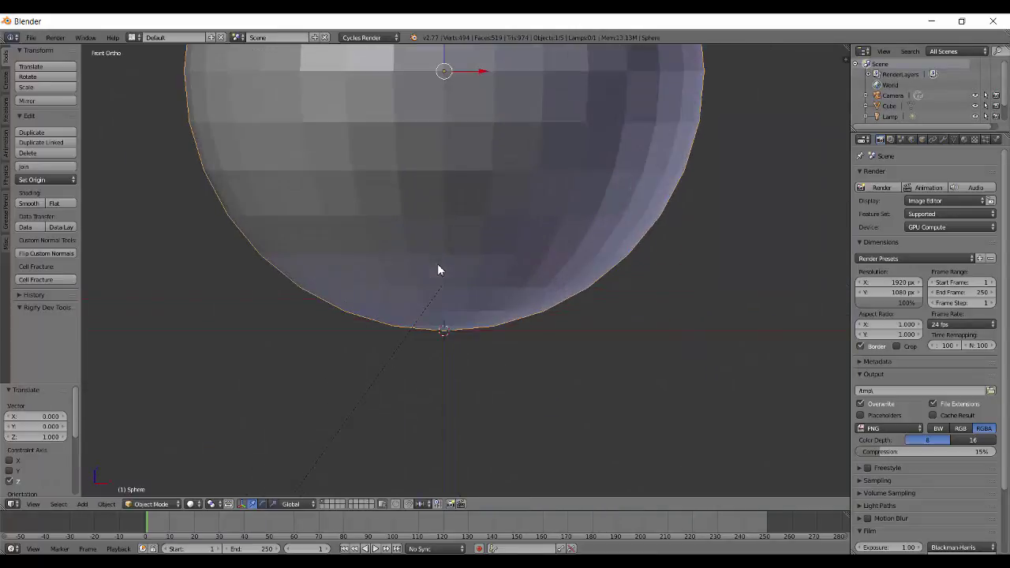
{"action": "scroll", "coordinate": [439, 265], "scroll_direction": "down", "scroll_amount": 10}
{"action": "middle_click_drag", "start_coordinate": [458, 219], "coordinate": [497, 243]}
{"action": "scroll", "coordinate": [498, 243], "scroll_direction": "down", "scroll_amount": 4}
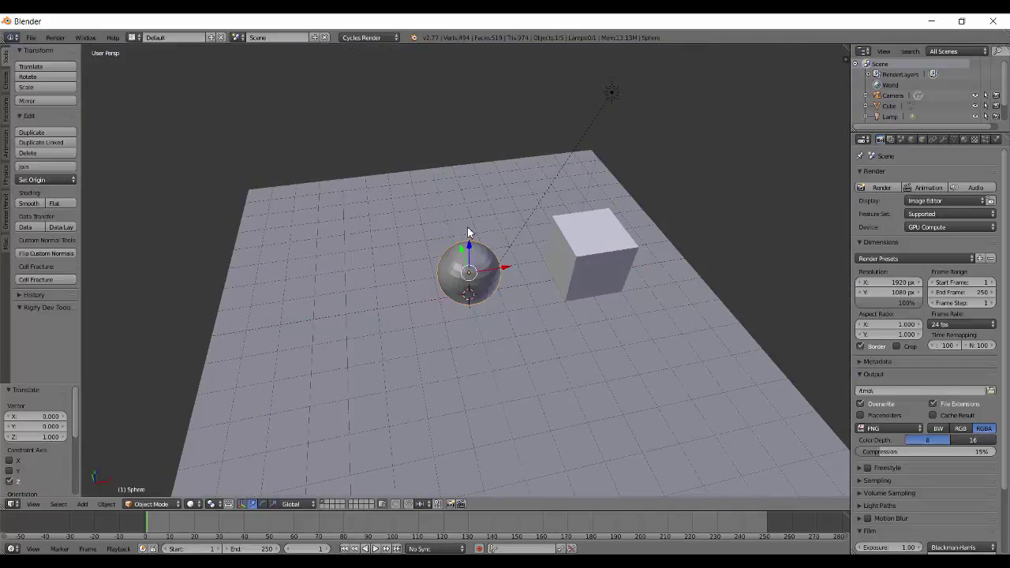
Add a torus, place it below-left of the sphere and tilt it with a free rotation.
{"action": "key", "text": "shift+a"}
{"action": "mouse_move", "coordinate": [472, 230]}
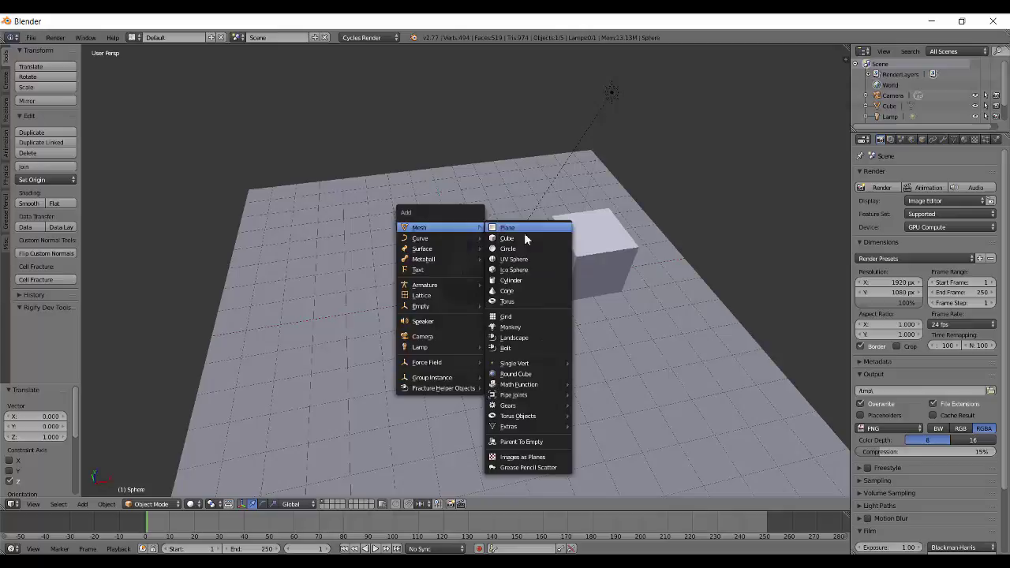
{"action": "left_click", "coordinate": [508, 302]}
{"action": "key", "text": "KP_7"}
{"action": "scroll", "coordinate": [505, 253], "scroll_direction": "down", "scroll_amount": 1}
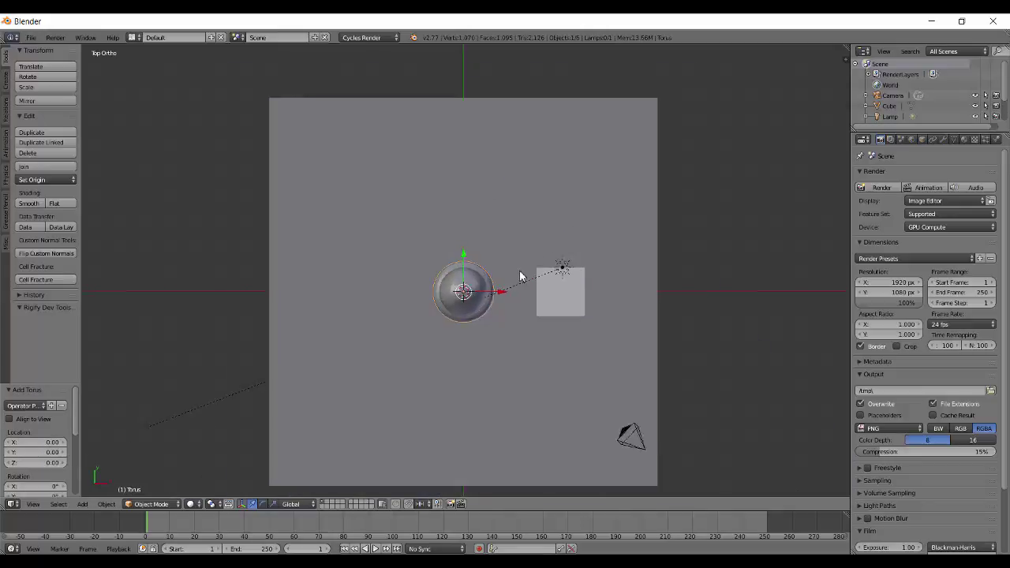
{"action": "scroll", "coordinate": [521, 277], "scroll_direction": "up", "scroll_amount": 2}
{"action": "key", "text": "g"}
{"action": "left_click", "coordinate": [409, 392]}
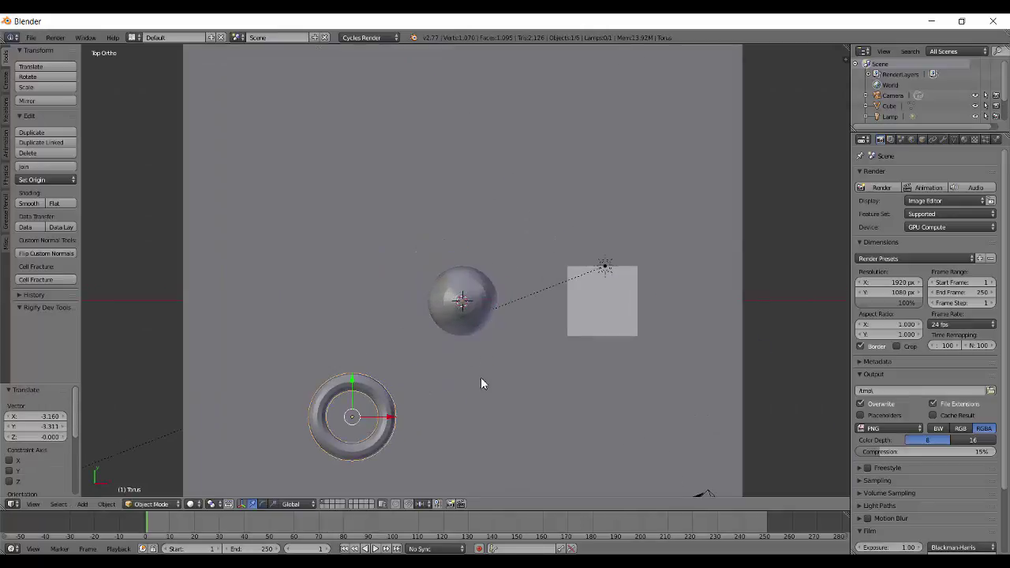
{"action": "key", "text": "r"}
{"action": "key", "text": "r"}
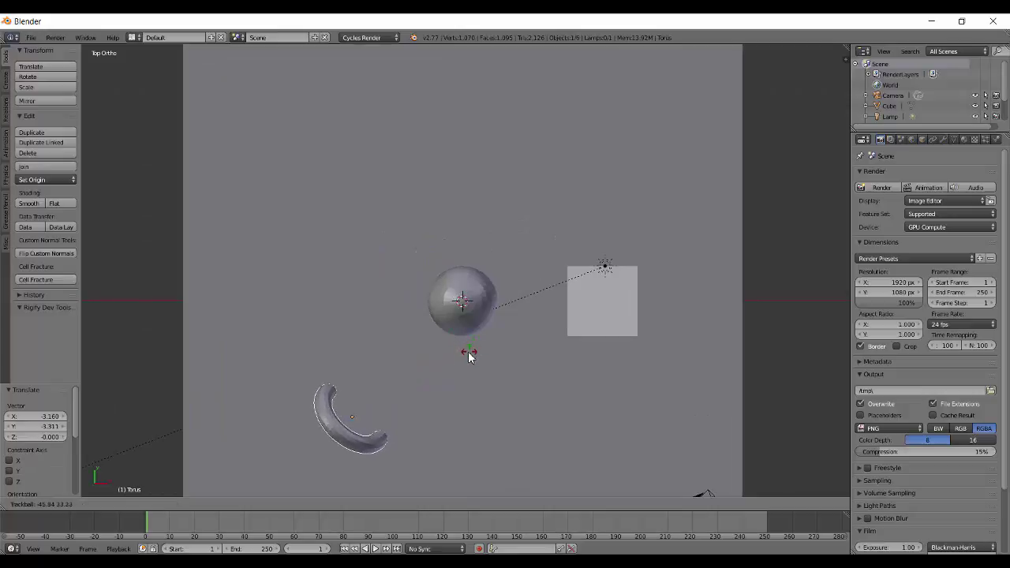
{"action": "left_click", "coordinate": [474, 361]}
Apply smooth shading to the sphere.
{"action": "middle_click_drag", "start_coordinate": [517, 399], "coordinate": [452, 274]}
{"action": "right_click", "coordinate": [452, 275]}
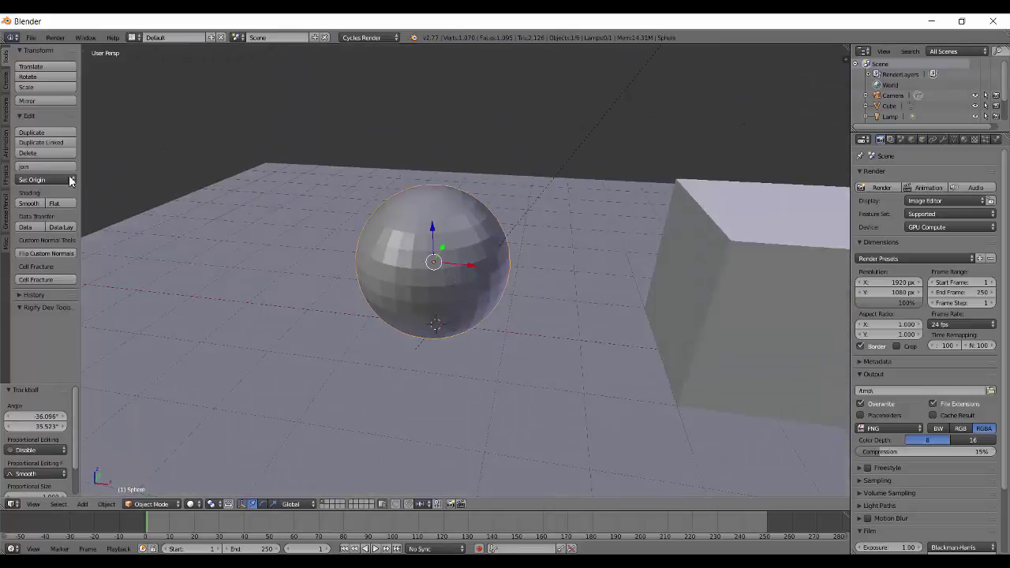
{"action": "left_click", "coordinate": [28, 203]}
Raise the torus about 1 unit along Z.
{"action": "middle_click_drag", "start_coordinate": [377, 198], "coordinate": [251, 334]}
{"action": "right_click", "coordinate": [251, 334]}
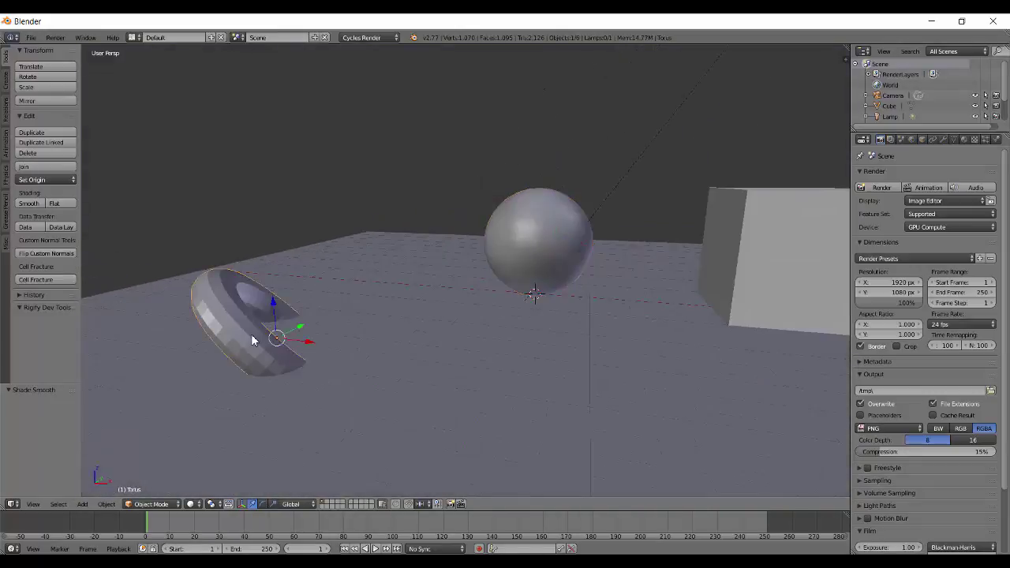
{"action": "key", "text": "g"}
{"action": "right_click", "coordinate": [224, 337]}
{"action": "left_click_drag", "start_coordinate": [266, 289], "coordinate": [271, 259]}
{"action": "middle_click_drag", "start_coordinate": [271, 259], "coordinate": [521, 284]}
Delete the lamp and set the world colour to black.
{"action": "right_click", "coordinate": [620, 101]}
{"action": "key", "text": "x"}
{"action": "left_click", "coordinate": [623, 95]}
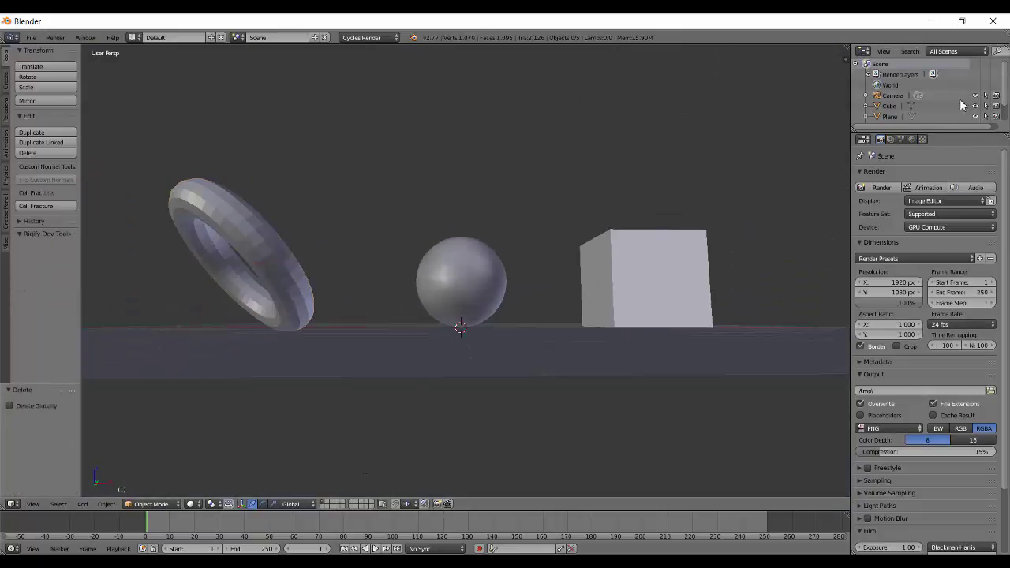
{"action": "left_click", "coordinate": [912, 140]}
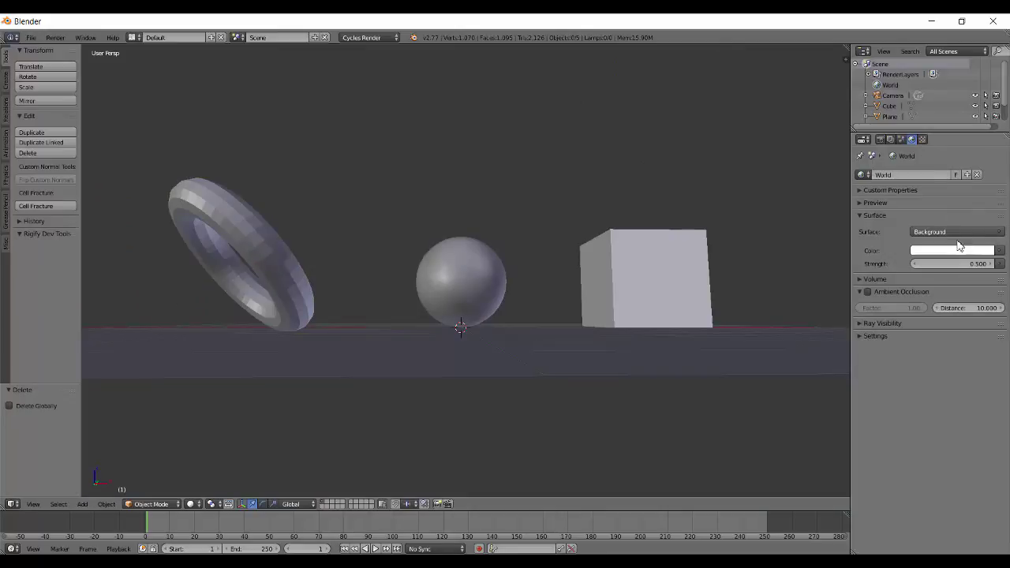
{"action": "left_click", "coordinate": [963, 251]}
{"action": "left_click_drag", "start_coordinate": [987, 148], "coordinate": [998, 172]}
Add a second plane and raise it along Z above the sphere.
{"action": "middle_click_drag", "start_coordinate": [456, 283], "coordinate": [469, 231]}
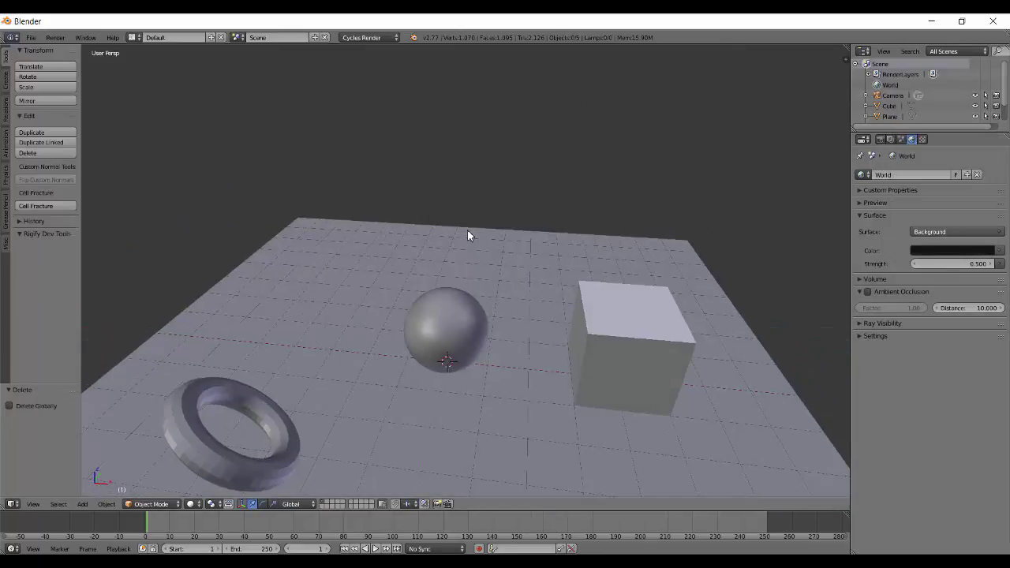
{"action": "key", "text": "shift+a"}
{"action": "mouse_move", "coordinate": [469, 230]}
{"action": "left_click", "coordinate": [522, 230]}
{"action": "middle_click_drag", "start_coordinate": [509, 304], "coordinate": [444, 312]}
{"action": "key", "text": "g"}
{"action": "key", "text": "z"}
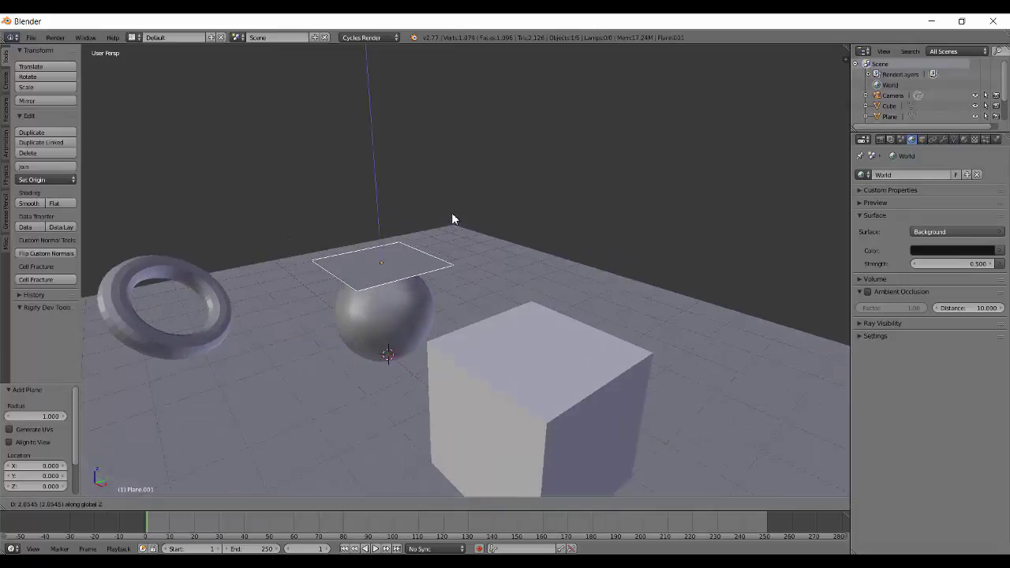
{"action": "left_click", "coordinate": [464, 186]}
Shift the plane -0.84 along Y and tilt it 21.89° around X.
{"action": "middle_click_drag", "start_coordinate": [465, 187], "coordinate": [444, 253]}
{"action": "key", "text": "g"}
{"action": "key", "text": "y"}
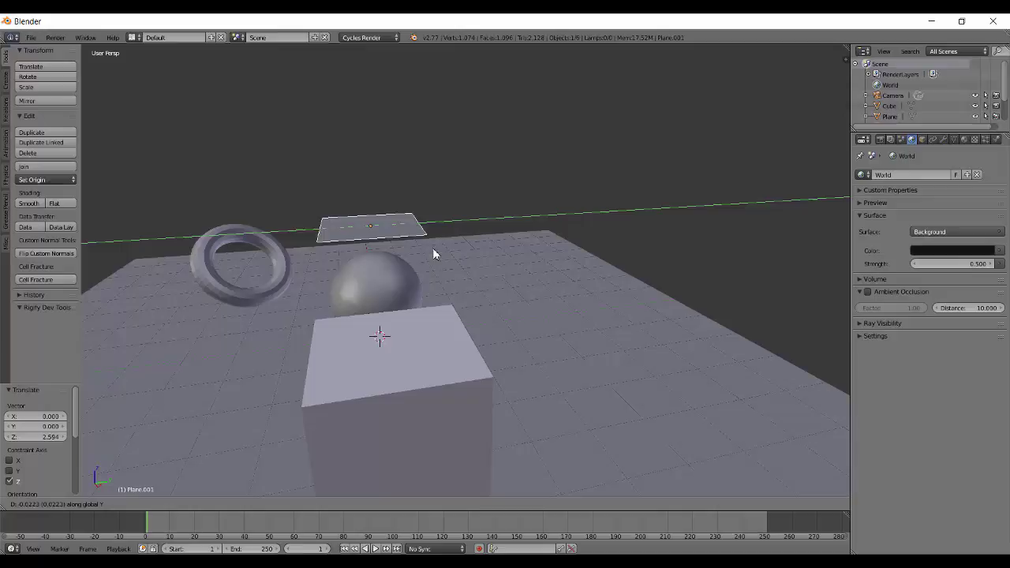
{"action": "left_click", "coordinate": [403, 247]}
{"action": "key", "text": "r"}
{"action": "key", "text": "x"}
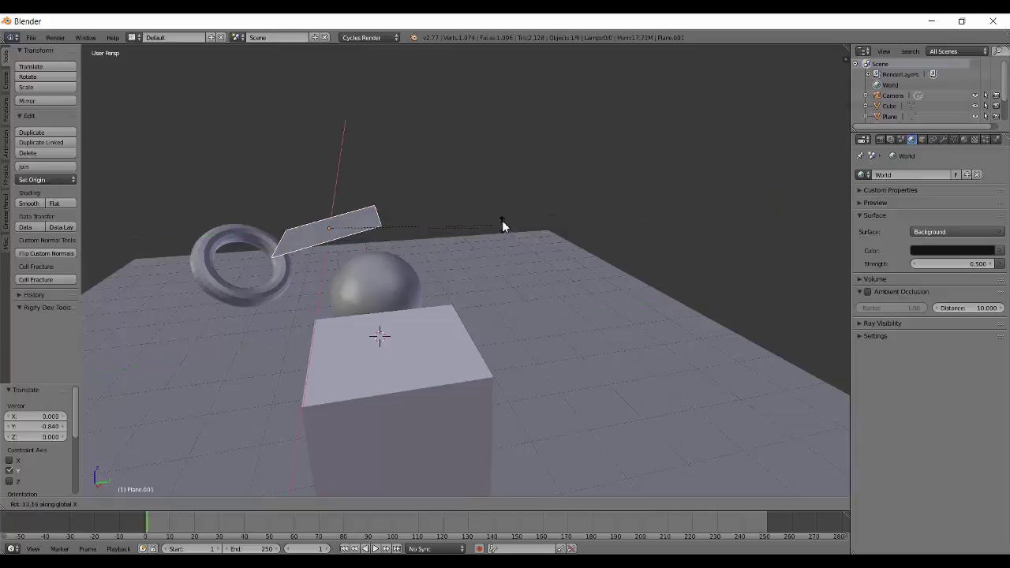
{"action": "left_click", "coordinate": [507, 202]}
{"action": "middle_click_drag", "start_coordinate": [462, 255], "coordinate": [463, 323]}
Enlarge the lower timeline area and turn it into a Node Editor.
{"action": "left_click_drag", "start_coordinate": [342, 511], "coordinate": [382, 338]}
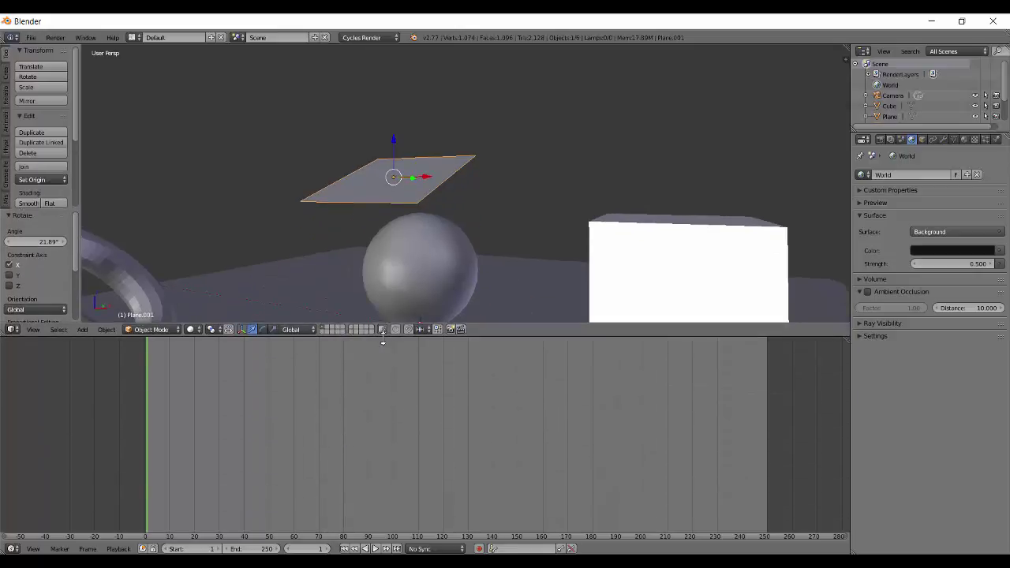
{"action": "left_click", "coordinate": [17, 549]}
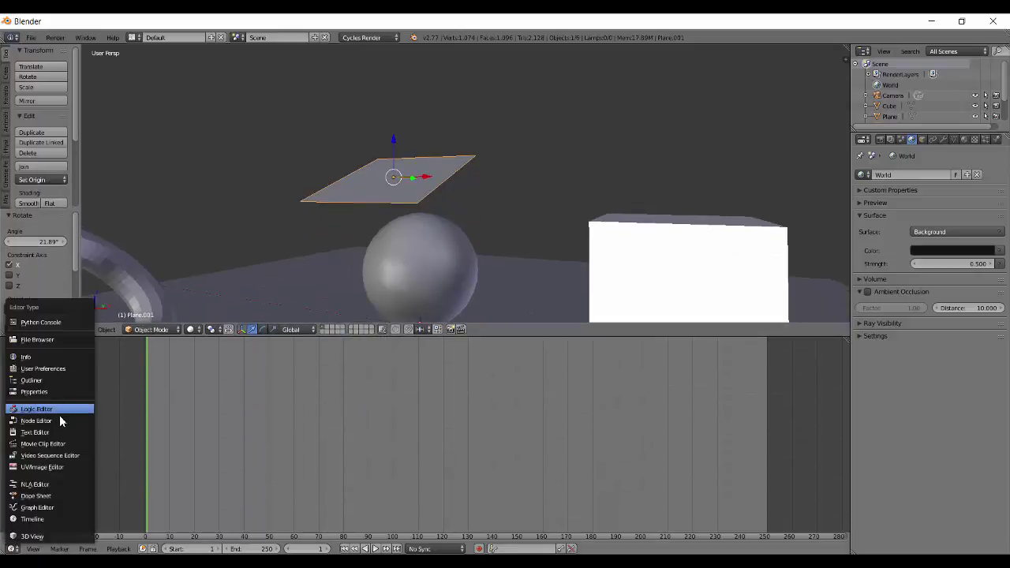
{"action": "left_click", "coordinate": [61, 417]}
{"action": "middle_click_drag", "start_coordinate": [371, 312], "coordinate": [513, 189]}
Enable nodes with a blue Diffuse colour on the cube, and give the torus a yellow Diffuse material.
{"action": "right_click", "coordinate": [561, 129]}
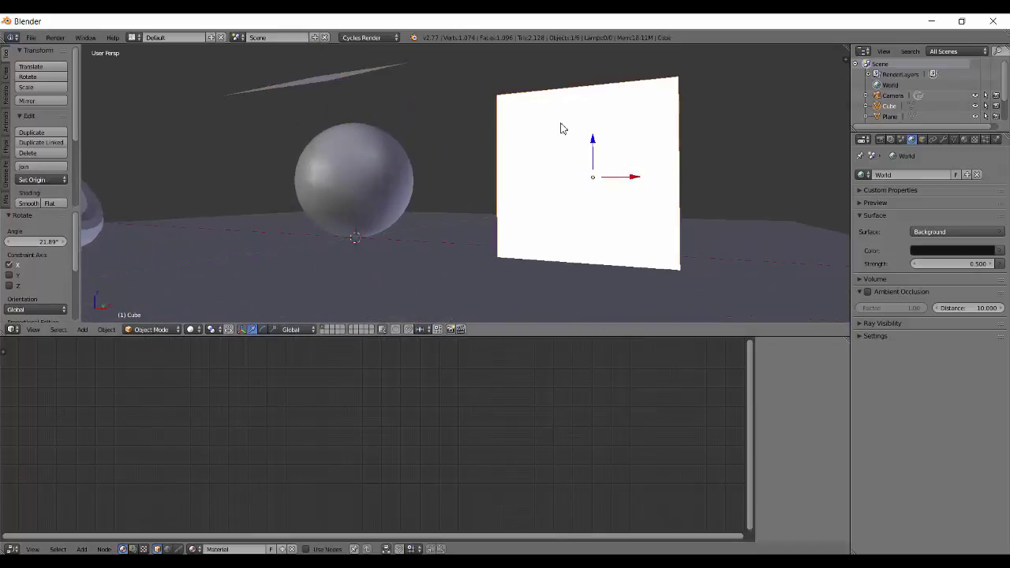
{"action": "left_click", "coordinate": [312, 550]}
{"action": "scroll", "coordinate": [333, 456], "scroll_direction": "up", "scroll_amount": 5}
{"action": "left_click", "coordinate": [259, 442]}
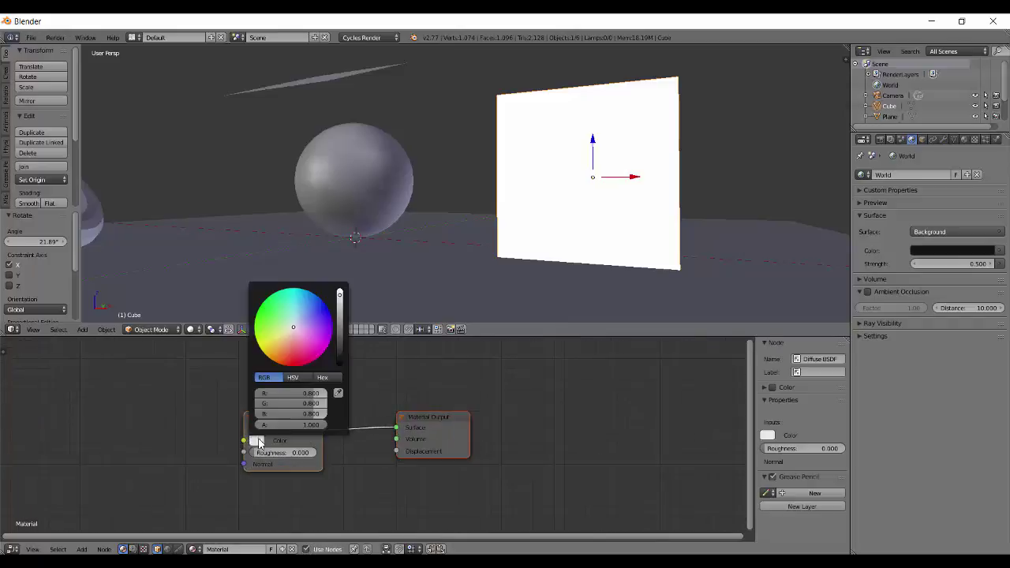
{"action": "left_click", "coordinate": [313, 337]}
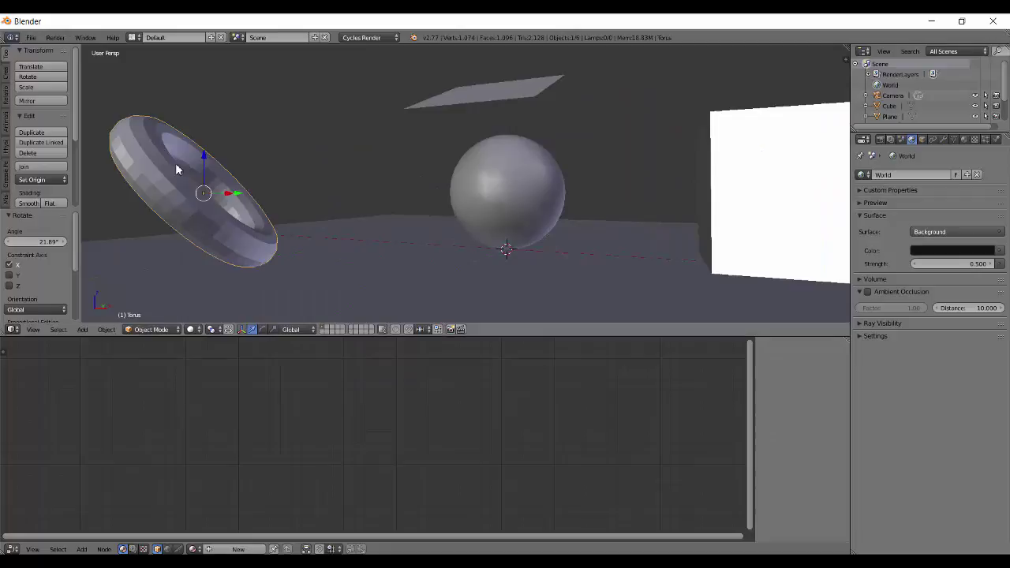
{"action": "left_click", "coordinate": [238, 550]}
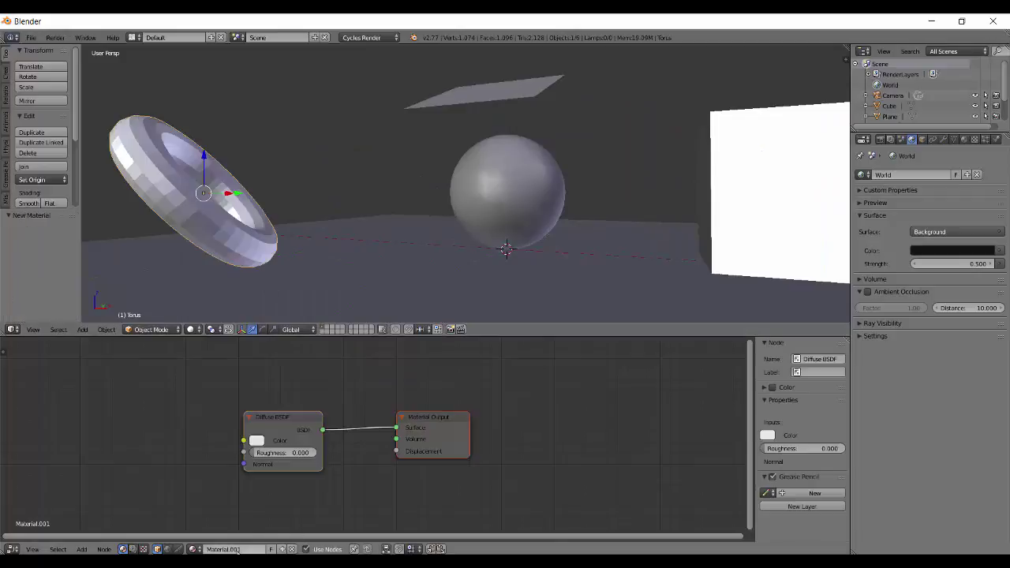
{"action": "left_click", "coordinate": [256, 441]}
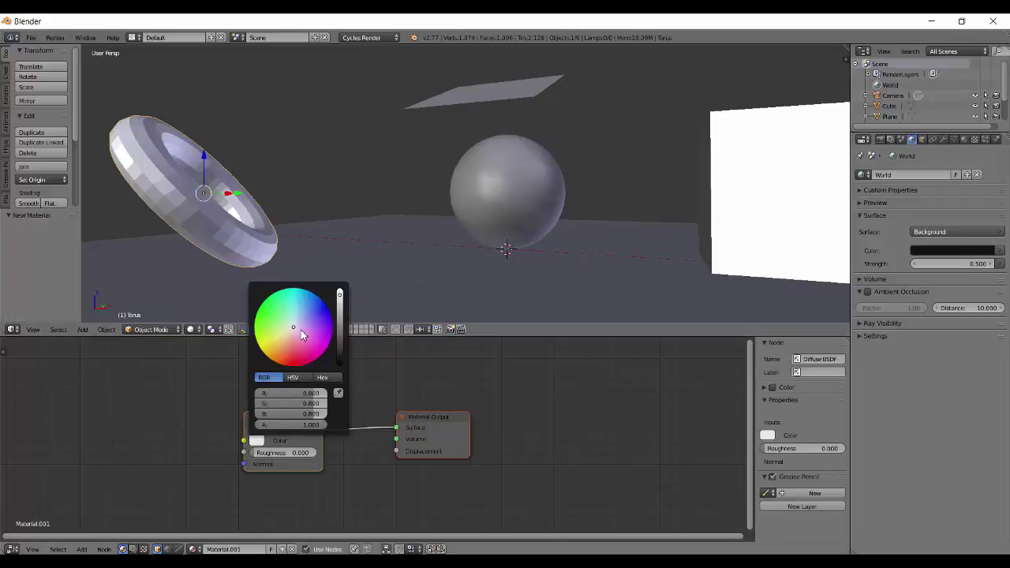
{"action": "left_click", "coordinate": [279, 314]}
Create a new material for the floating plane.
{"action": "middle_click_drag", "start_coordinate": [363, 236], "coordinate": [397, 224]}
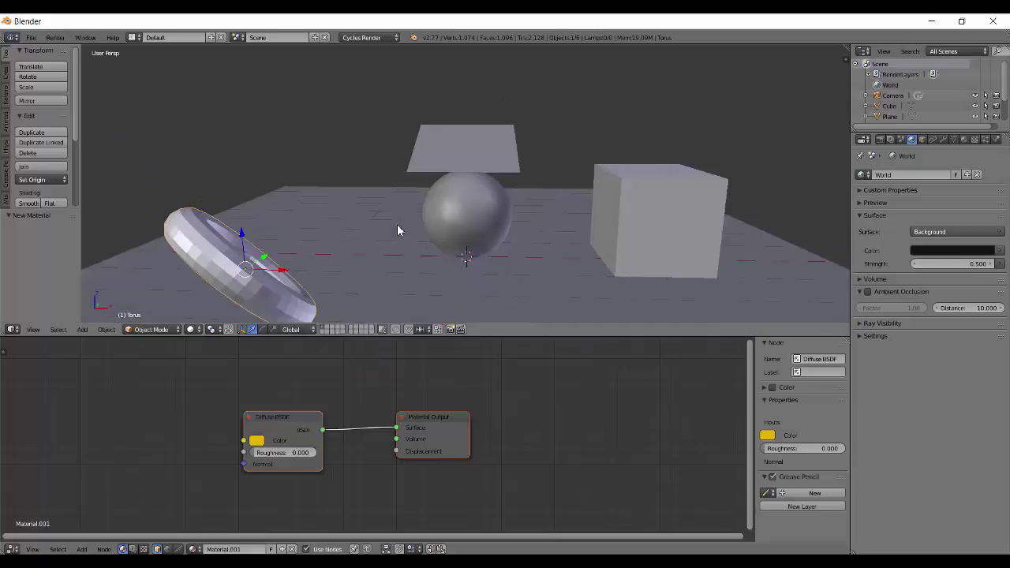
{"action": "right_click", "coordinate": [469, 124]}
{"action": "scroll", "coordinate": [504, 217], "scroll_direction": "up", "scroll_amount": 5}
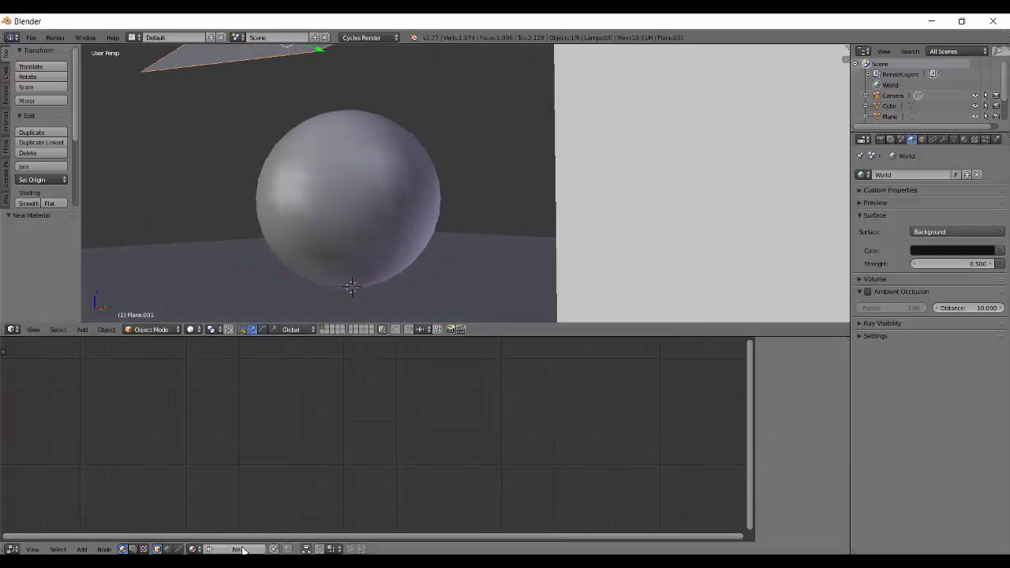
{"action": "left_click", "coordinate": [238, 550]}
{"action": "middle_click_drag", "start_coordinate": [287, 418], "coordinate": [319, 418]}
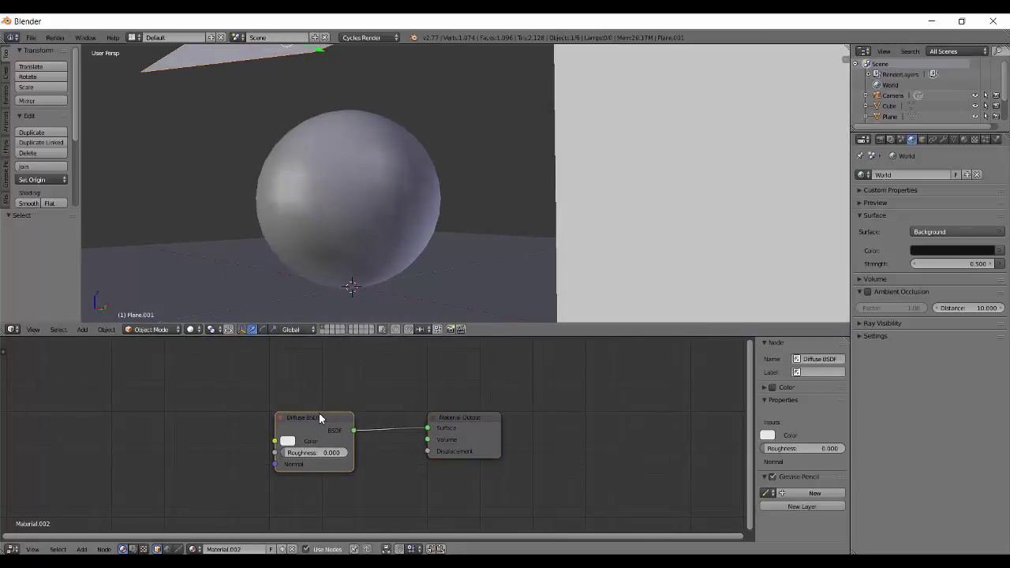
Replace the plane's Diffuse node with an Emission shader of strength 5 linked to the output.
{"action": "key", "text": "x"}
{"action": "key", "text": "shift+a"}
{"action": "mouse_move", "coordinate": [300, 451]}
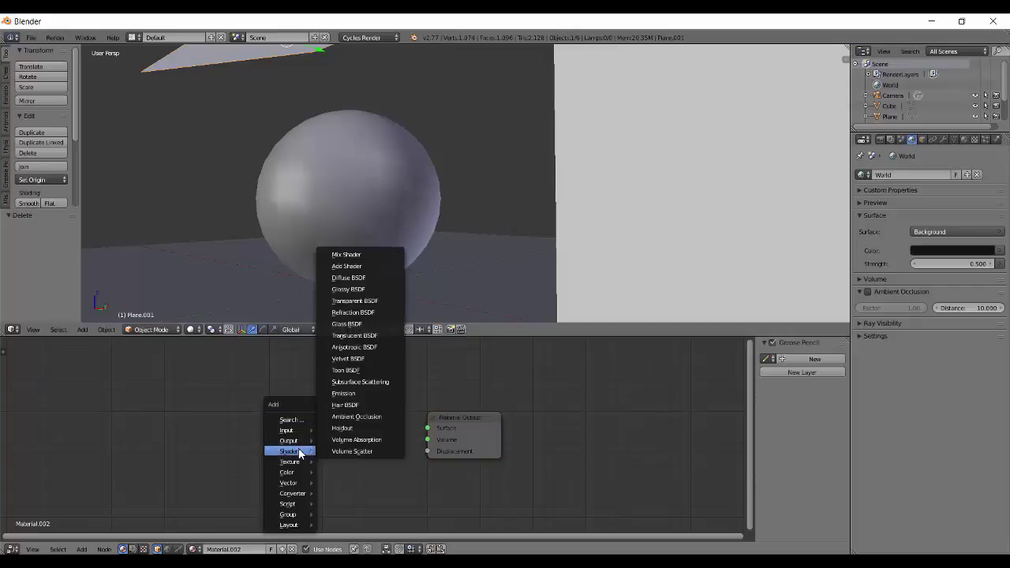
{"action": "left_click", "coordinate": [371, 393]}
{"action": "left_click", "coordinate": [265, 428]}
{"action": "left_click_drag", "start_coordinate": [341, 441], "coordinate": [427, 428]}
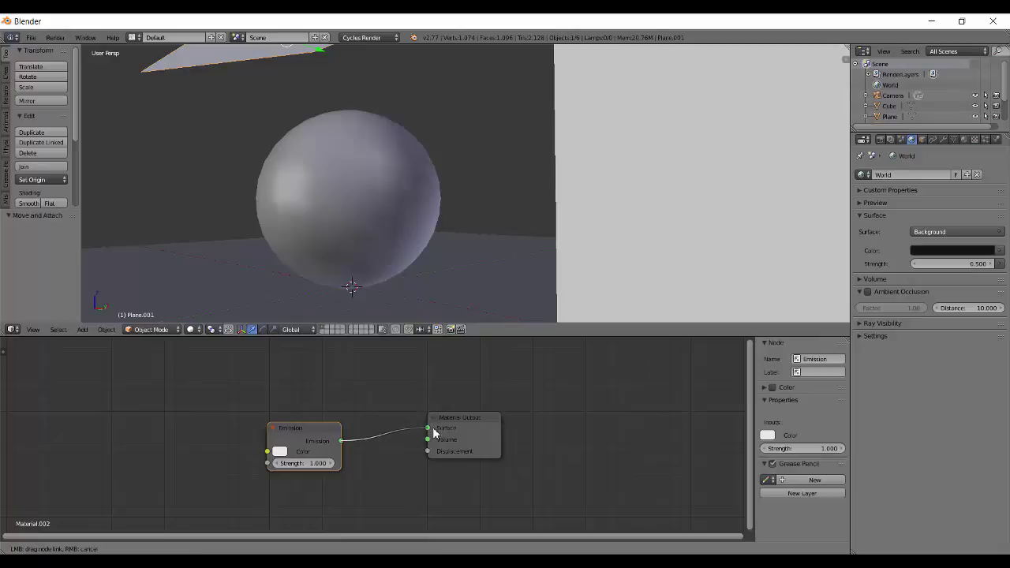
{"action": "left_click_drag", "start_coordinate": [331, 427], "coordinate": [340, 418]}
{"action": "left_click", "coordinate": [307, 453]}
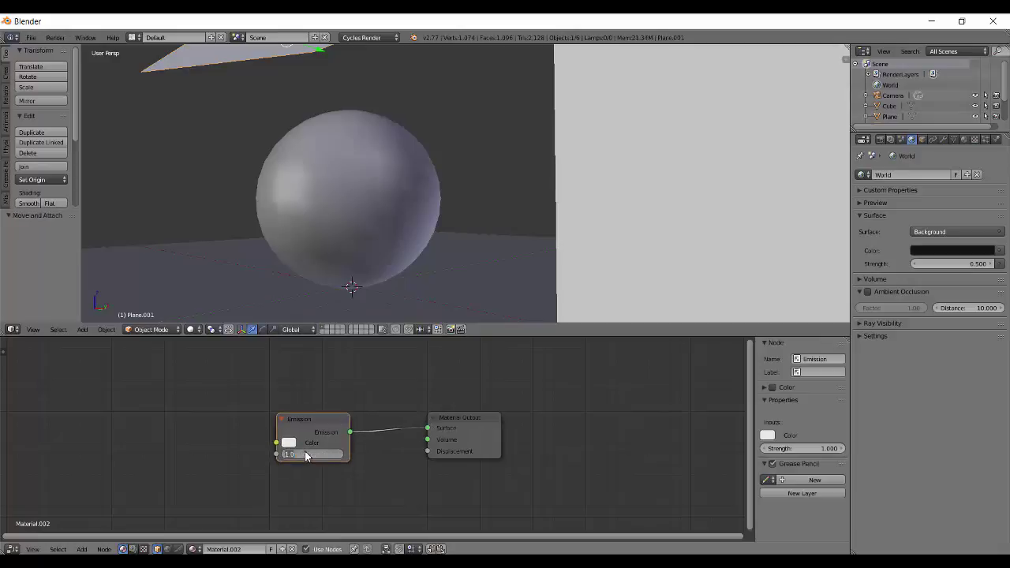
{"action": "type", "text": "5"}
{"action": "key", "text": "Return"}
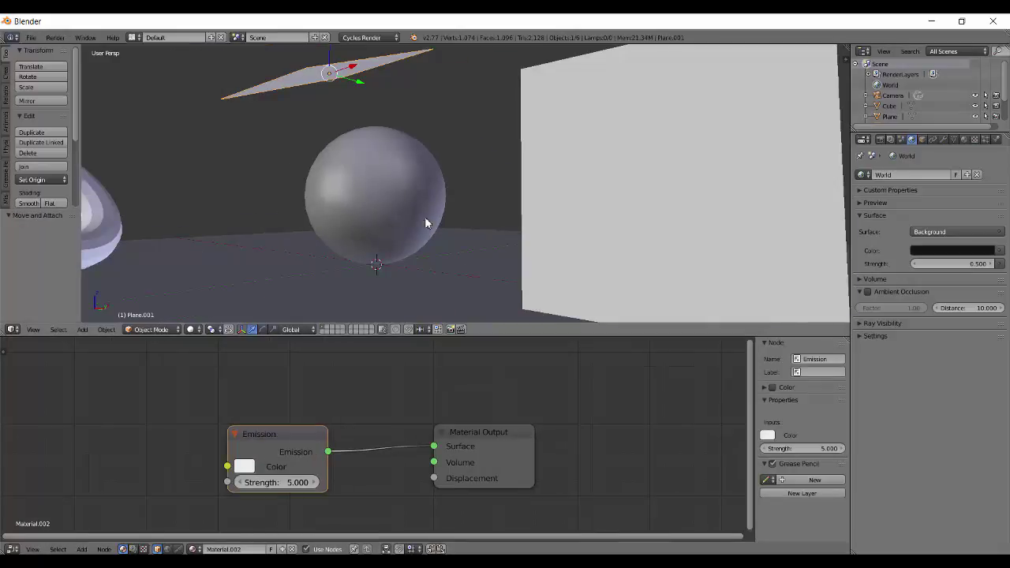
{"action": "right_click", "coordinate": [425, 219]}
{"action": "middle_click_drag", "start_coordinate": [424, 219], "coordinate": [498, 226]}
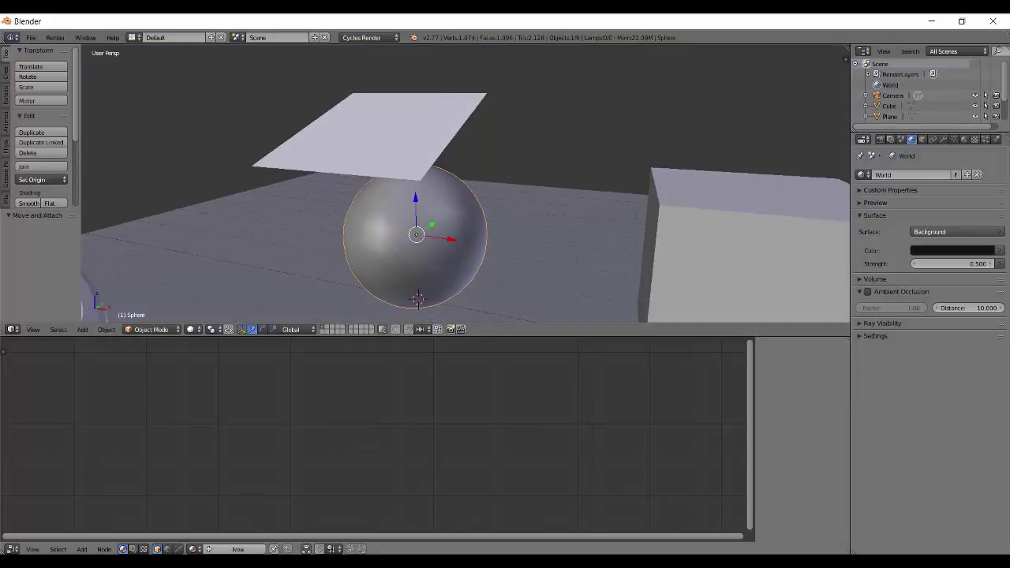
Give the sphere a new material with a Glossy BSDF node linked to the Surface output.
{"action": "left_click", "coordinate": [237, 550]}
{"action": "key", "text": "x"}
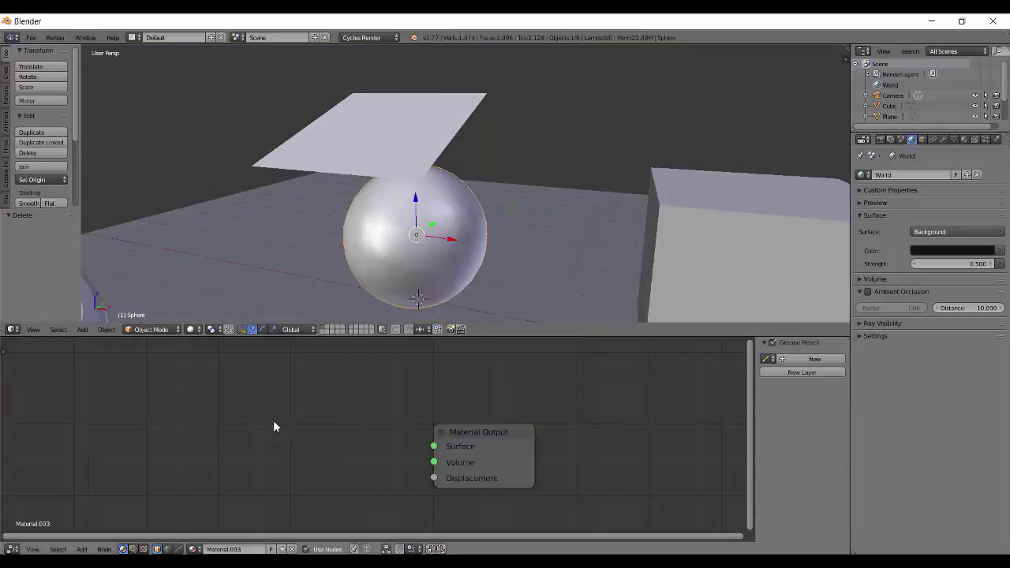
{"action": "key", "text": "shift+a"}
{"action": "mouse_move", "coordinate": [208, 385]}
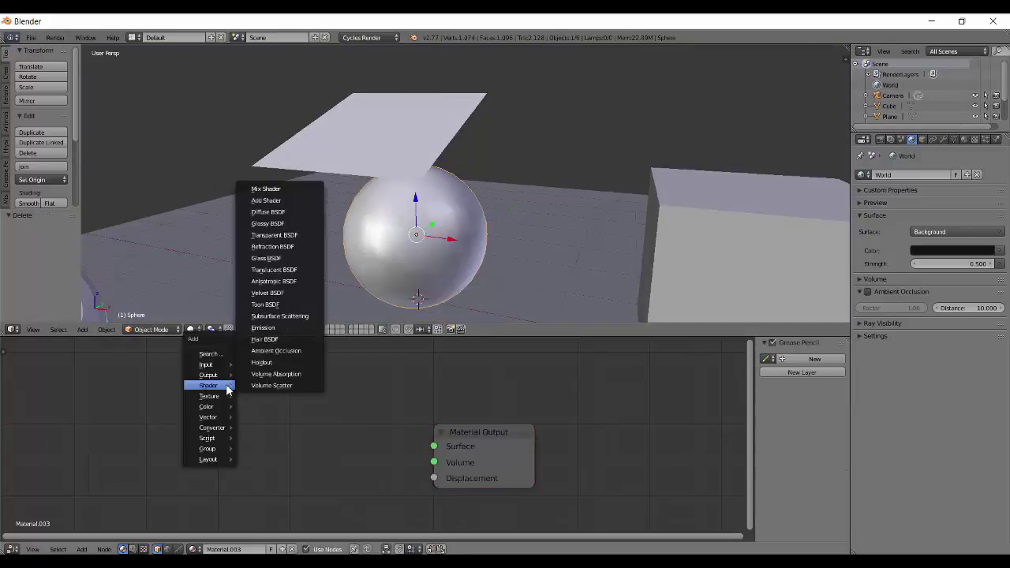
{"action": "left_click", "coordinate": [291, 223]}
{"action": "left_click", "coordinate": [204, 424]}
{"action": "left_click_drag", "start_coordinate": [313, 444], "coordinate": [434, 447]}
{"action": "left_click_drag", "start_coordinate": [246, 421], "coordinate": [269, 403]}
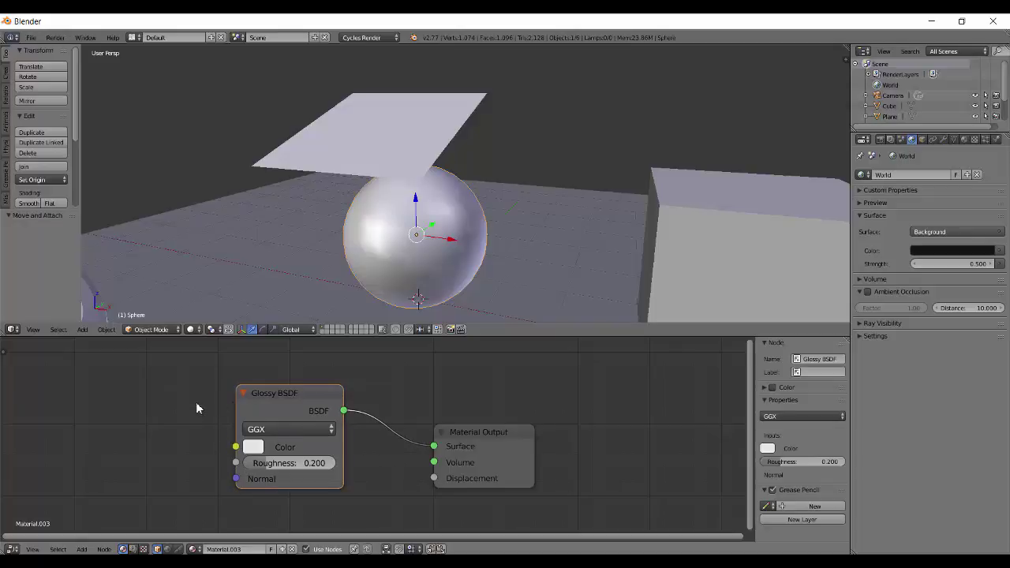
Review the Glossy distribution, colour and roughness, keeping GGX at 0.200.
{"action": "left_click", "coordinate": [289, 428]}
{"action": "left_click", "coordinate": [255, 447]}
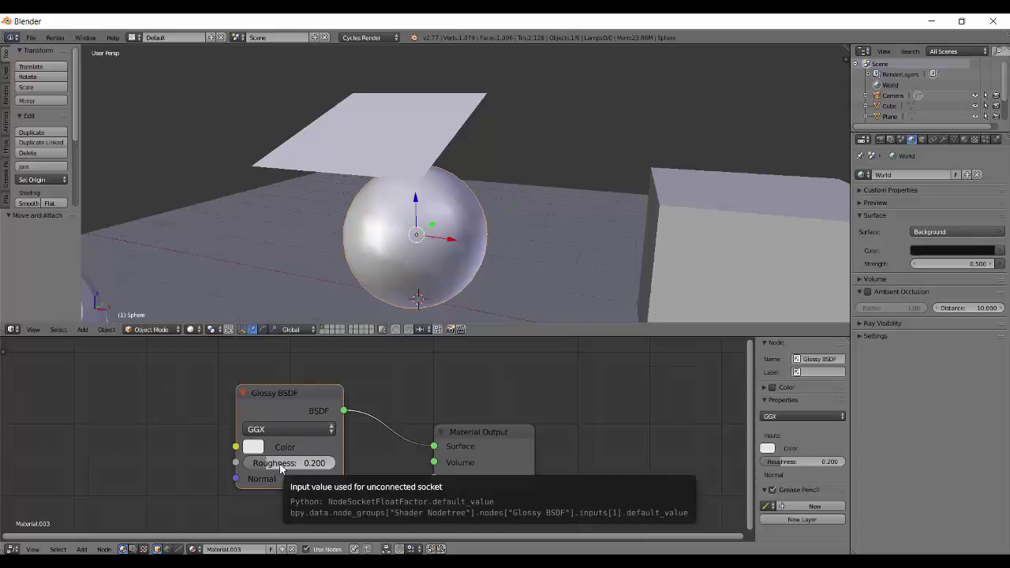
{"action": "mouse_move", "coordinate": [280, 468]}
{"action": "left_mouse_down"}
{"action": "mouse_move", "coordinate": [312, 468]}
{"action": "mouse_move", "coordinate": [280, 468]}
{"action": "left_mouse_up"}
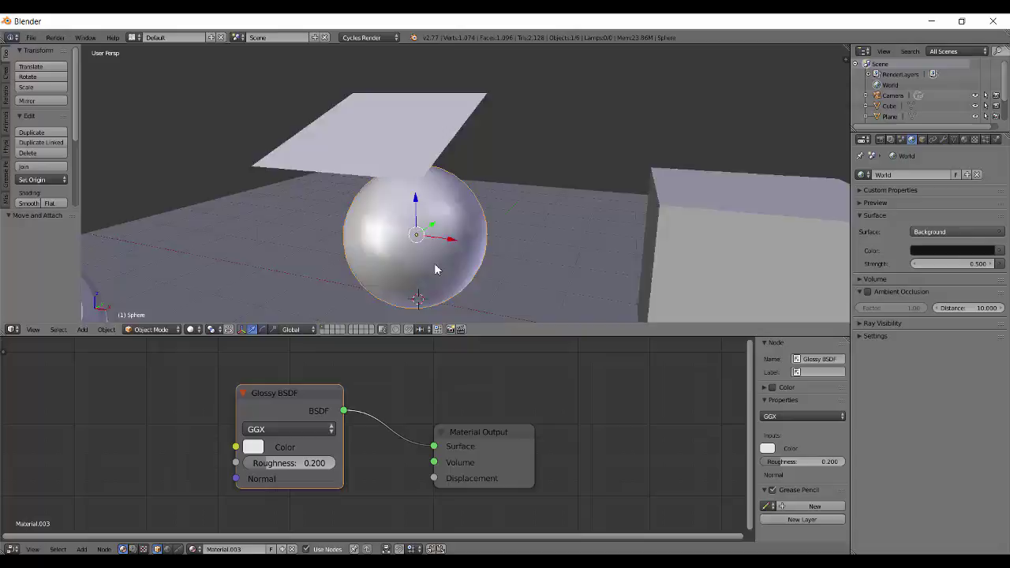
Draw a render border around the sphere and switch the viewport to Cycles Rendered shading.
{"action": "middle_click_drag", "start_coordinate": [435, 270], "coordinate": [491, 222]}
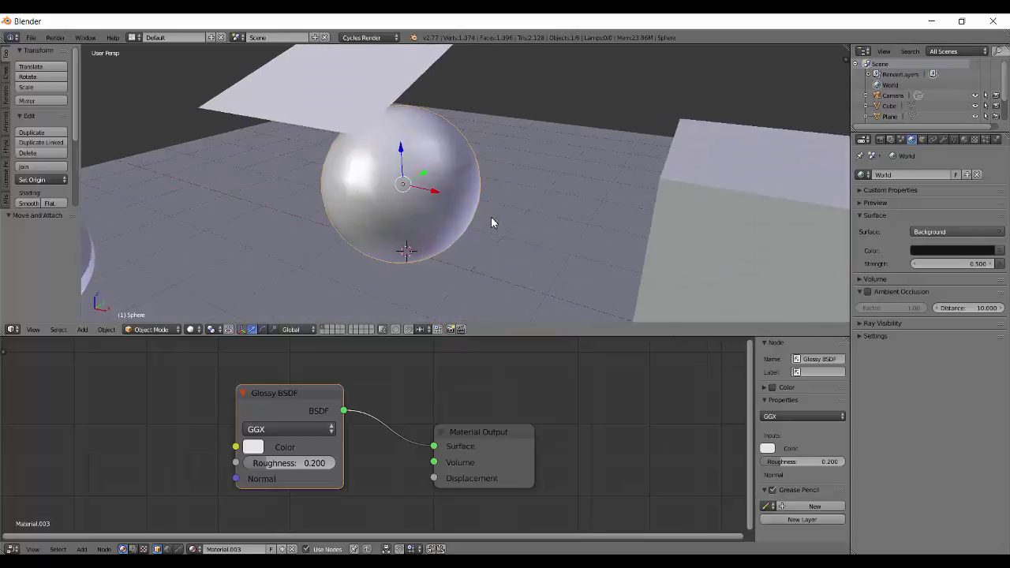
{"action": "key", "text": "b"}
{"action": "left_click_drag", "start_coordinate": [266, 90], "coordinate": [508, 289]}
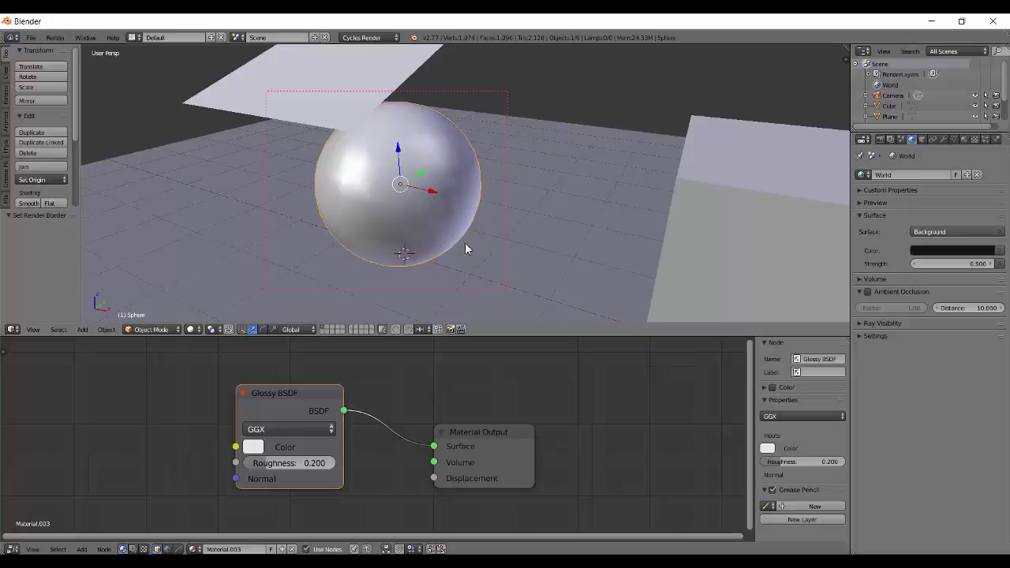
{"action": "key", "text": "shift+z"}
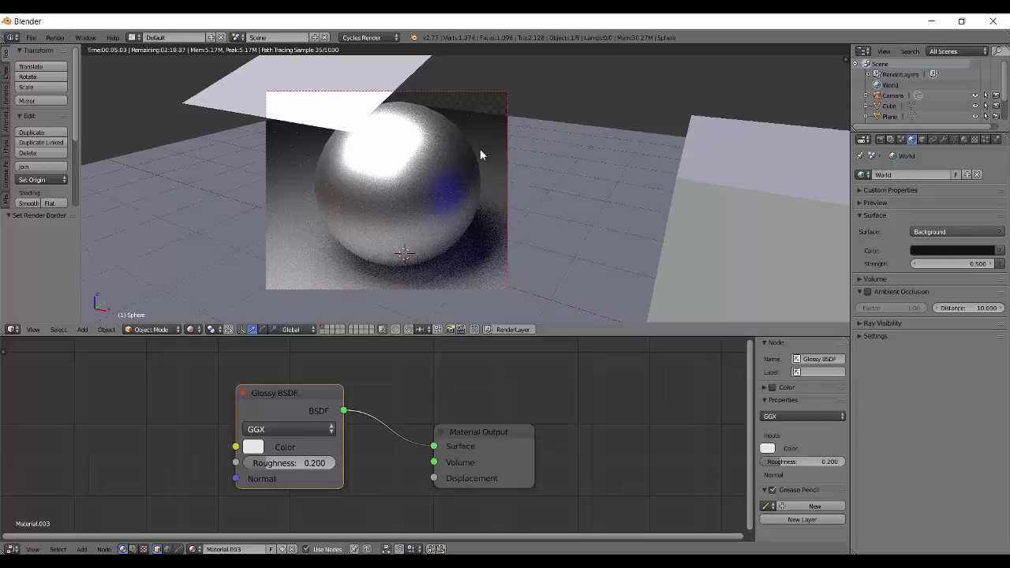
Try Glossy BSDF colours on the wheel: full white, black, pink, then a hue sweep to cyan.
{"action": "left_click", "coordinate": [252, 447]}
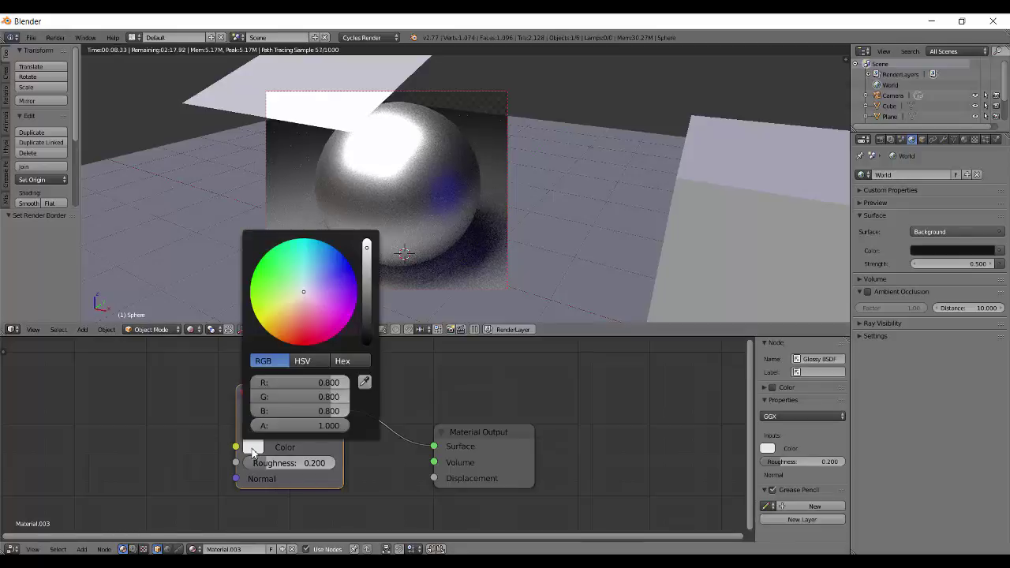
{"action": "left_click", "coordinate": [358, 299]}
{"action": "left_click", "coordinate": [253, 446]}
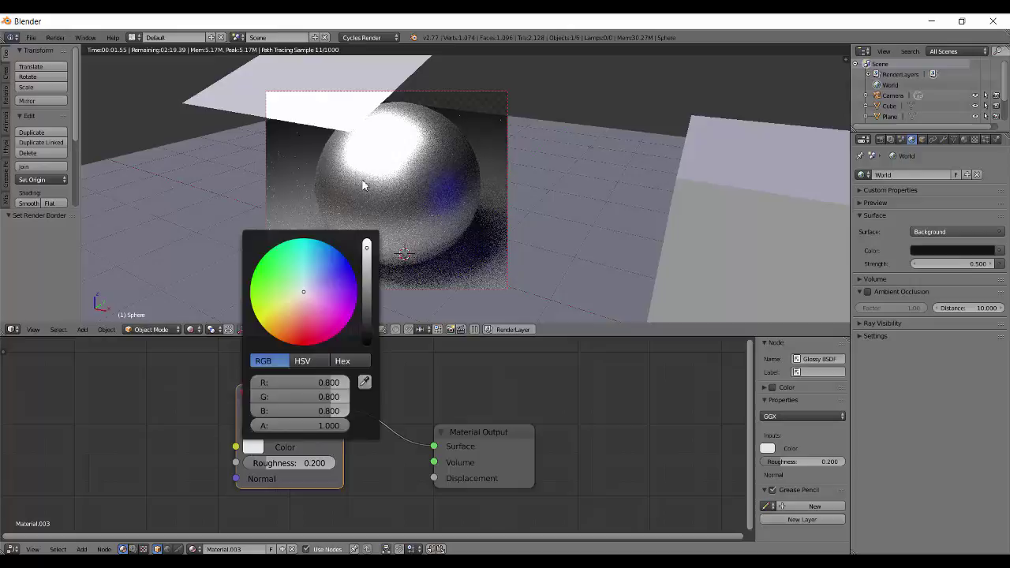
{"action": "left_click", "coordinate": [253, 447]}
{"action": "left_click_drag", "start_coordinate": [365, 251], "coordinate": [371, 233]}
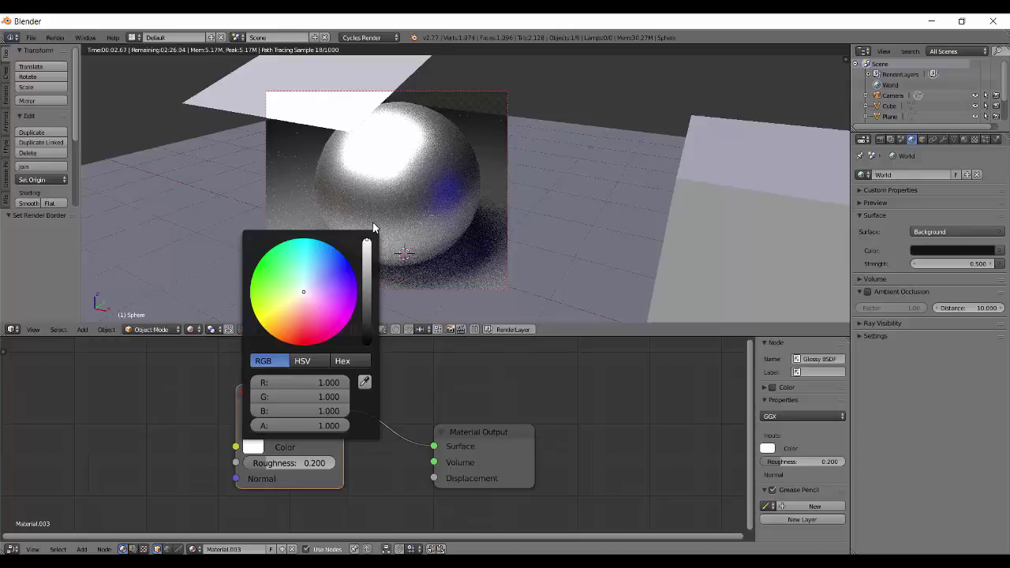
{"action": "mouse_move", "coordinate": [373, 229]}
{"action": "left_mouse_down"}
{"action": "mouse_move", "coordinate": [396, 374]}
{"action": "mouse_move", "coordinate": [400, 315]}
{"action": "mouse_move", "coordinate": [368, 238]}
{"action": "left_mouse_up"}
{"action": "left_click", "coordinate": [326, 305]}
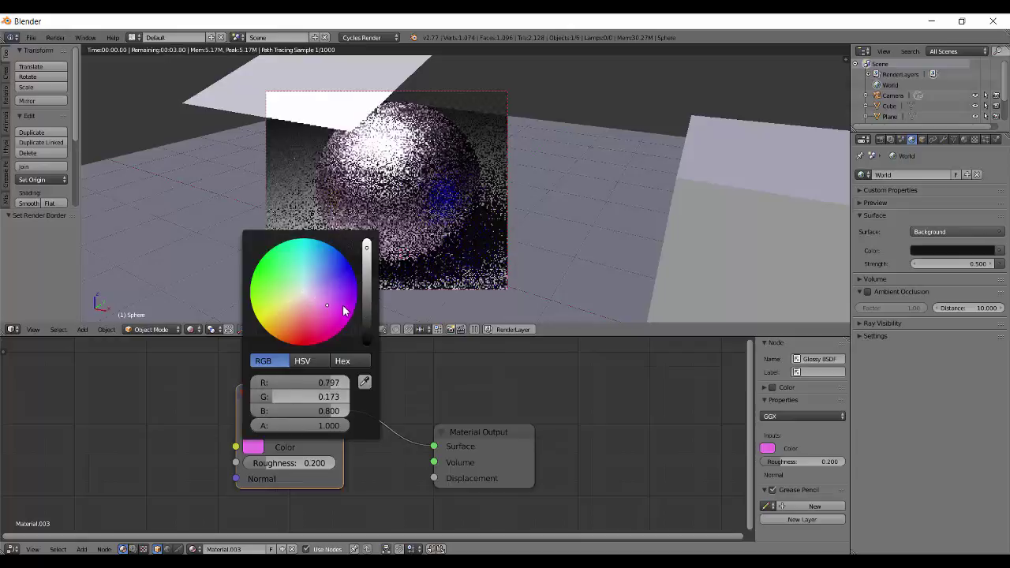
{"action": "left_click_drag", "start_coordinate": [344, 311], "coordinate": [303, 292]}
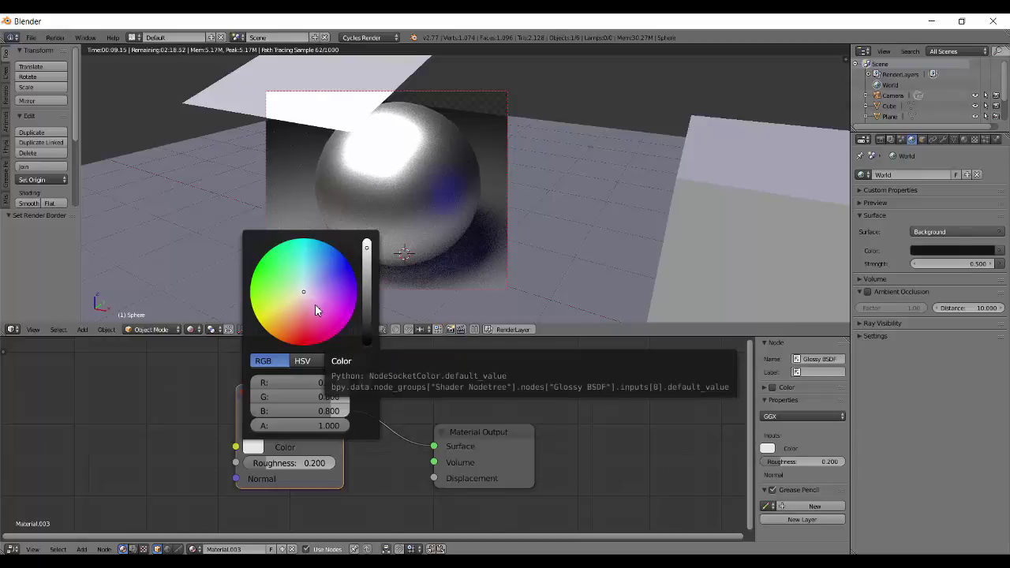
Pick a warm yellow glossy colour, then drop its HSV saturation to 0 for near-white.
{"action": "left_click", "coordinate": [295, 301]}
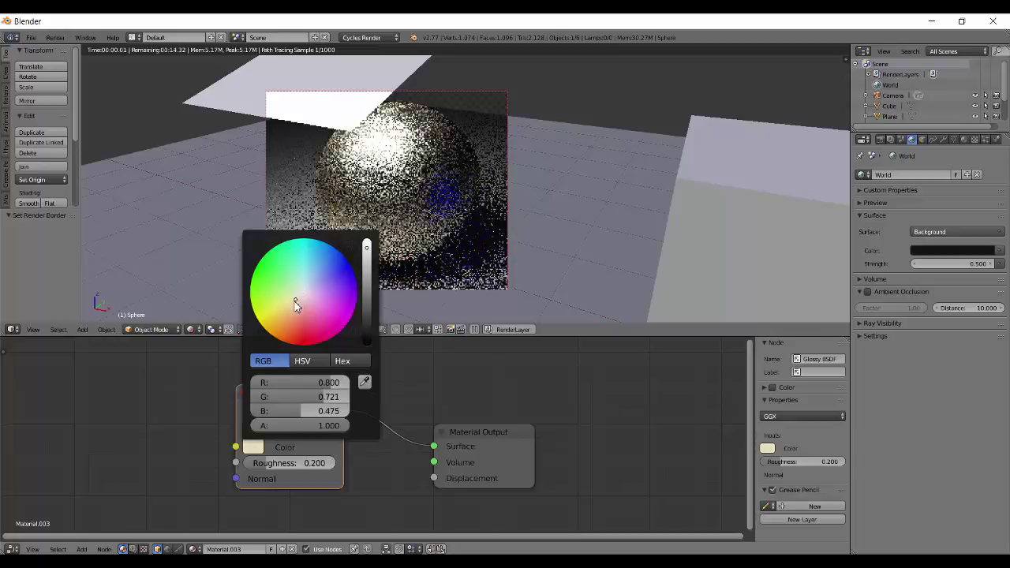
{"action": "left_click", "coordinate": [295, 306]}
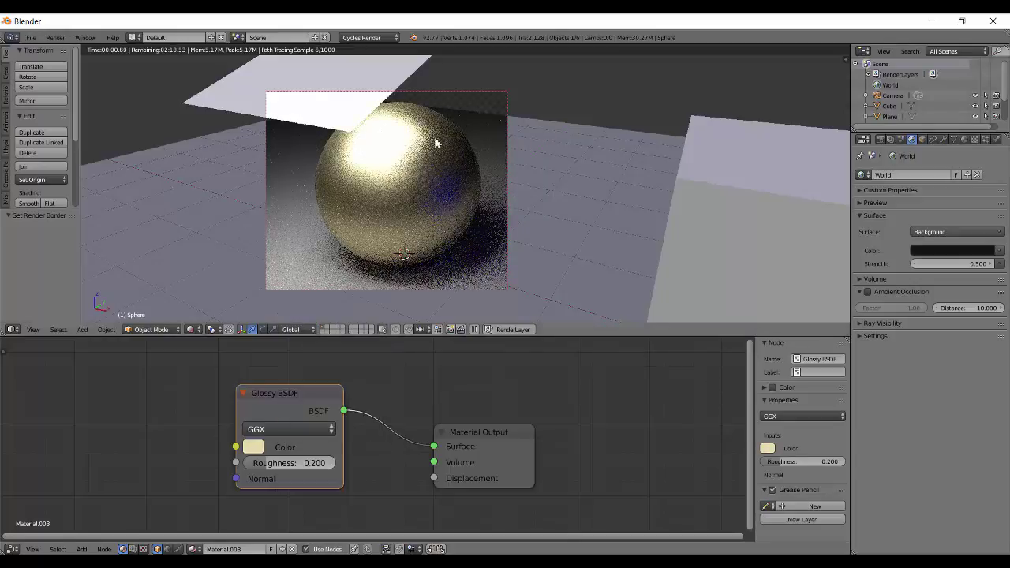
{"action": "left_click", "coordinate": [254, 447]}
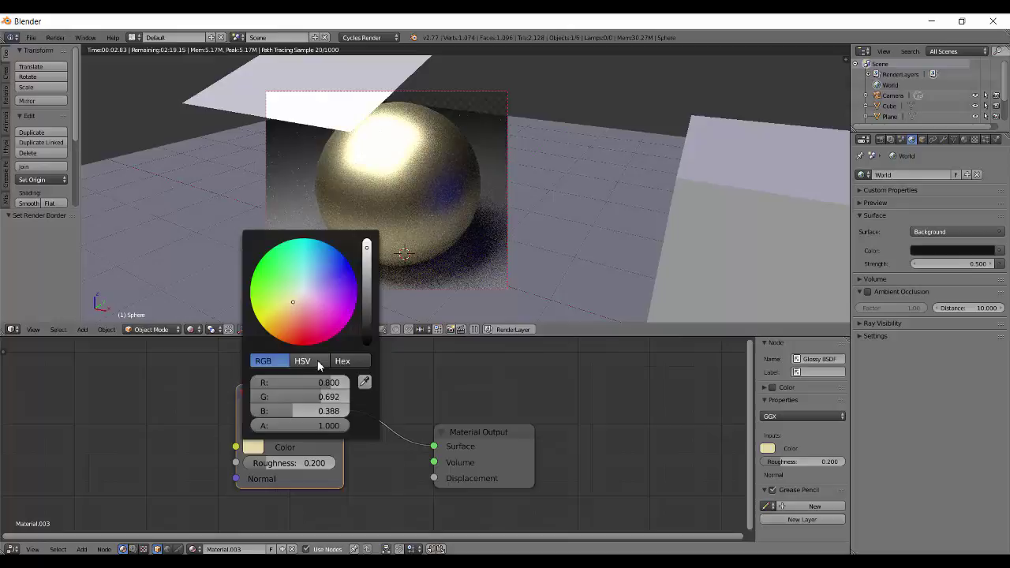
{"action": "left_click", "coordinate": [319, 366]}
{"action": "left_click_drag", "start_coordinate": [308, 397], "coordinate": [95, 410]}
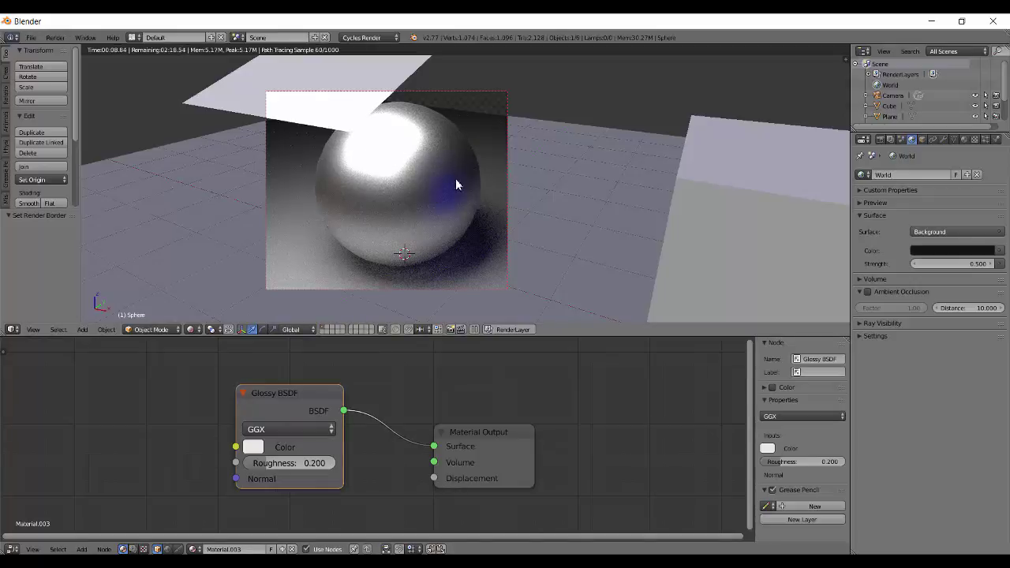
Compare Glossy roughness 0.000 and 1.000, leaving it at 0.000 for a mirror finish.
{"action": "left_click_drag", "start_coordinate": [304, 463], "coordinate": [253, 472]}
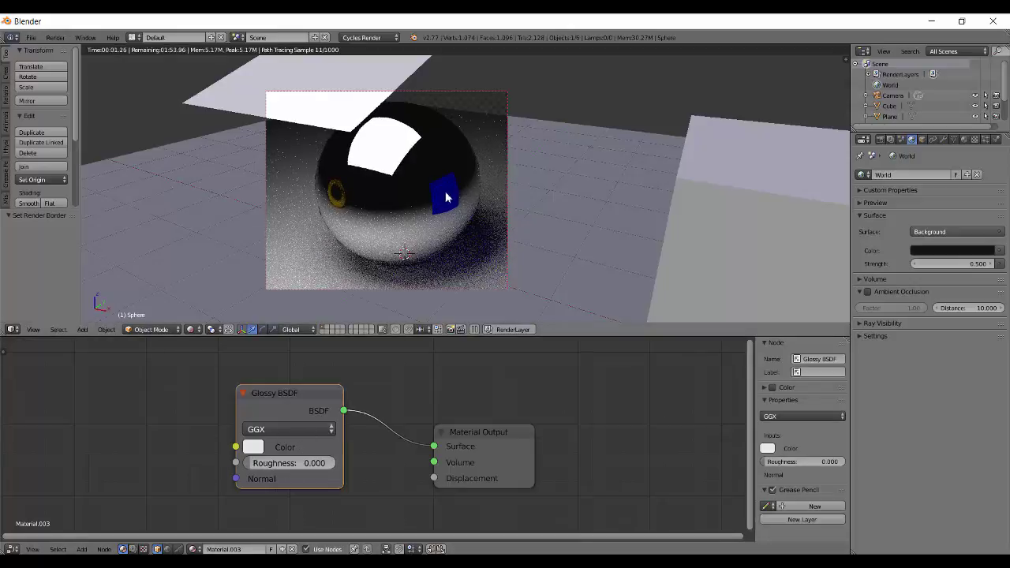
{"action": "left_click_drag", "start_coordinate": [247, 467], "coordinate": [338, 460]}
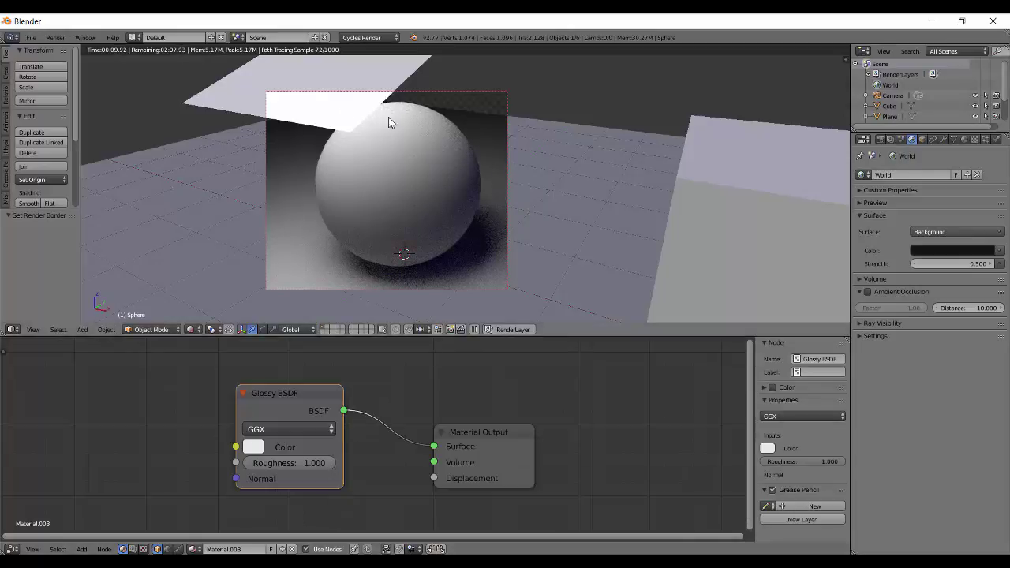
{"action": "left_click_drag", "start_coordinate": [309, 460], "coordinate": [212, 459]}
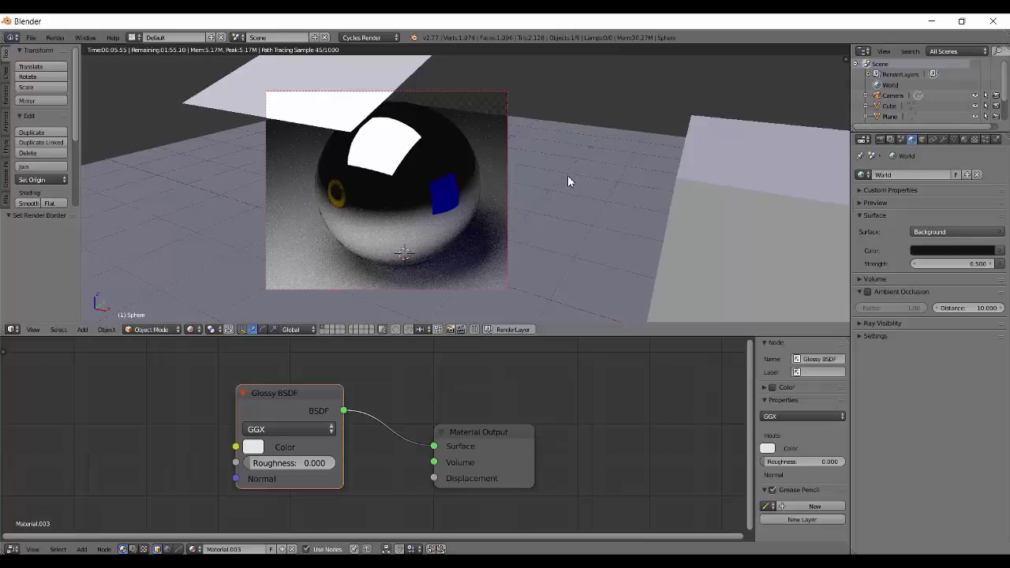
{"action": "left_click", "coordinate": [309, 431]}
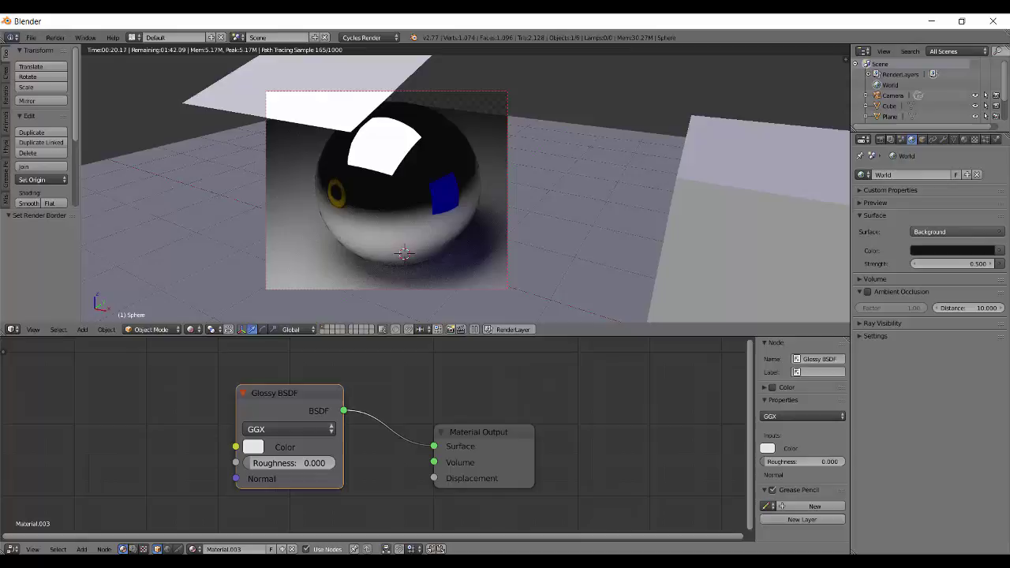
{"action": "key", "text": "alt+Tab"}
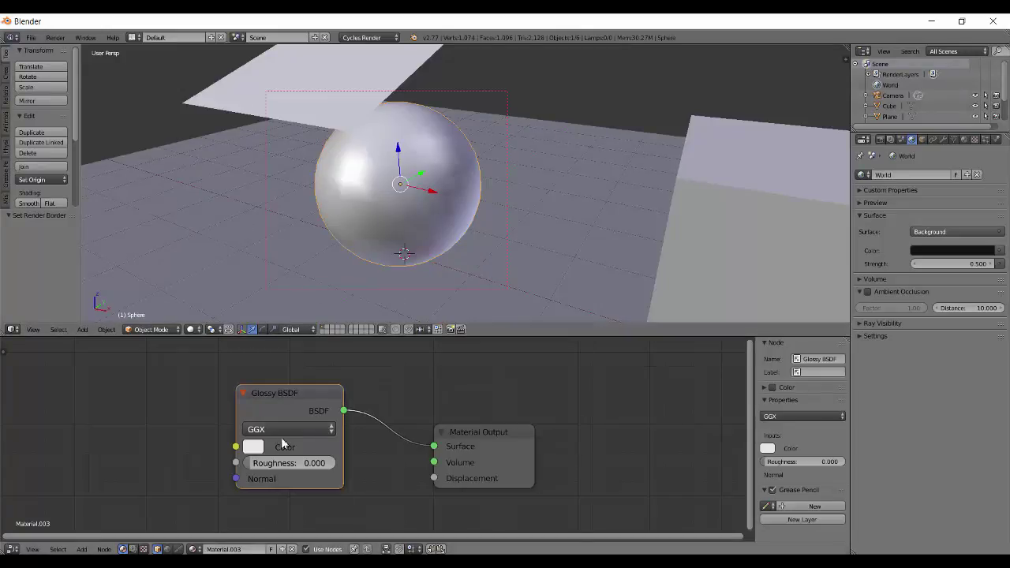
{"action": "key", "text": "shift+z"}
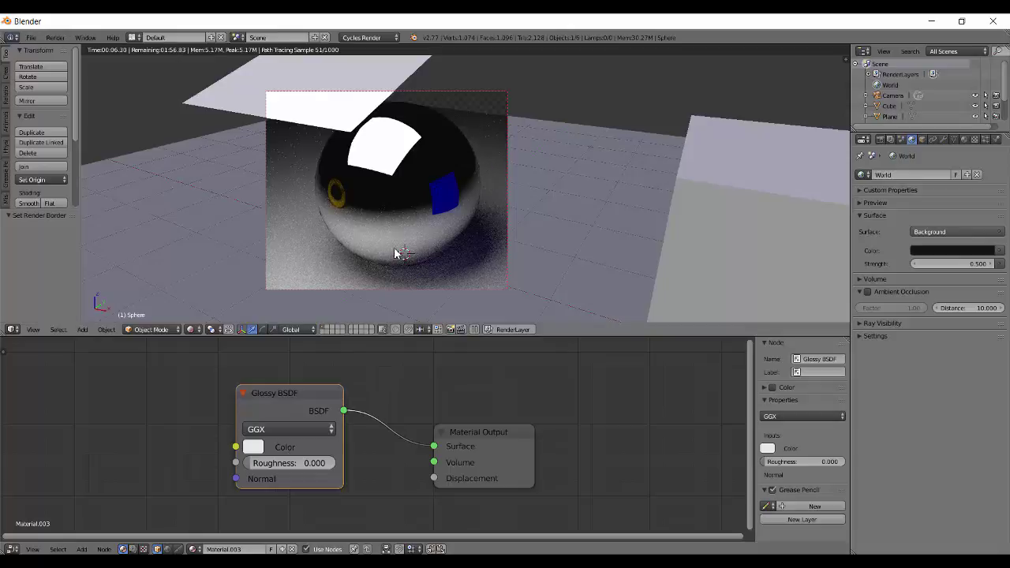
Try Ashikhmin-Shirley distribution, settle on Beckmann, and begin editing the Roughness field.
{"action": "left_click", "coordinate": [304, 430]}
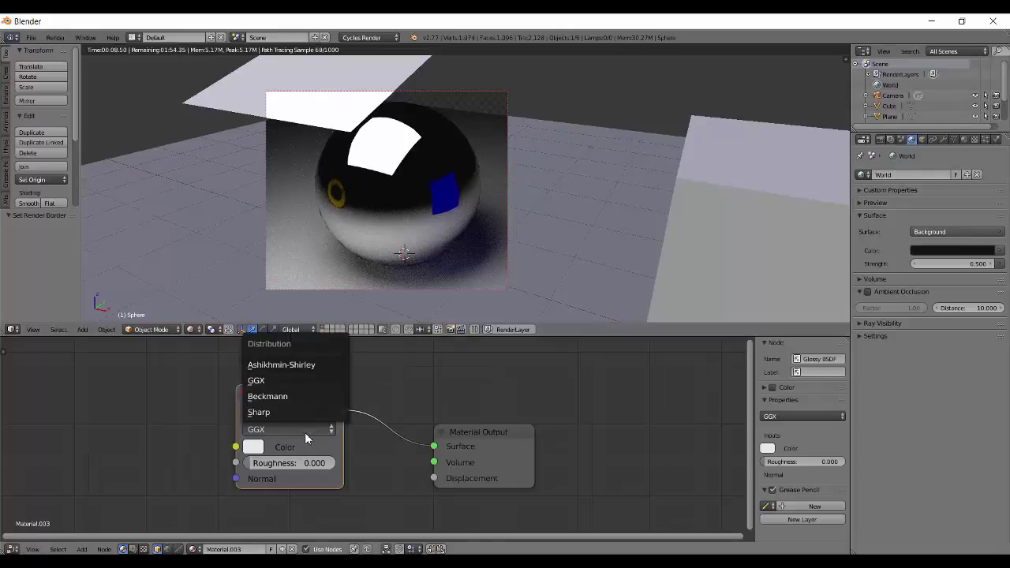
{"action": "left_click", "coordinate": [285, 365]}
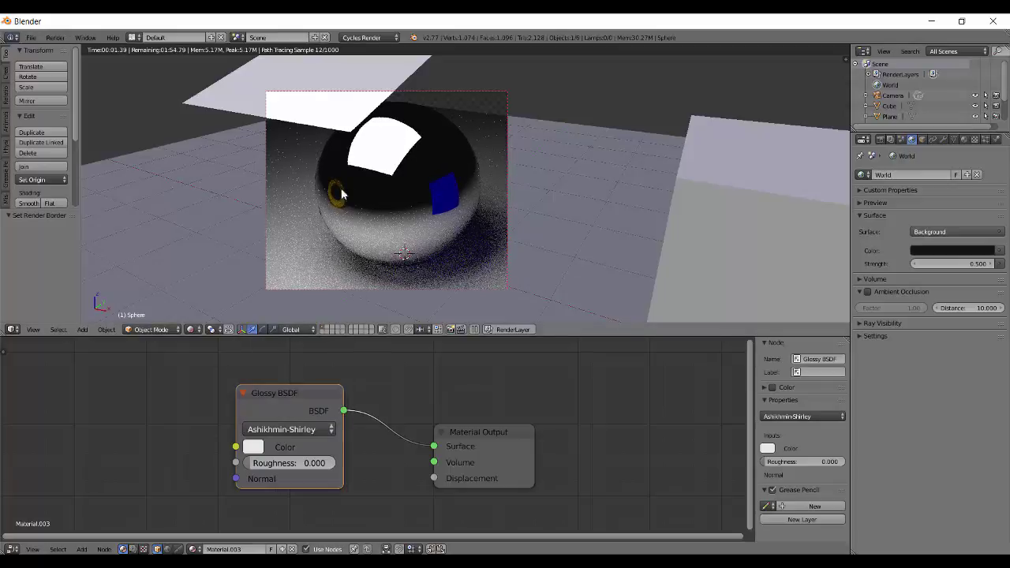
{"action": "left_click", "coordinate": [294, 431]}
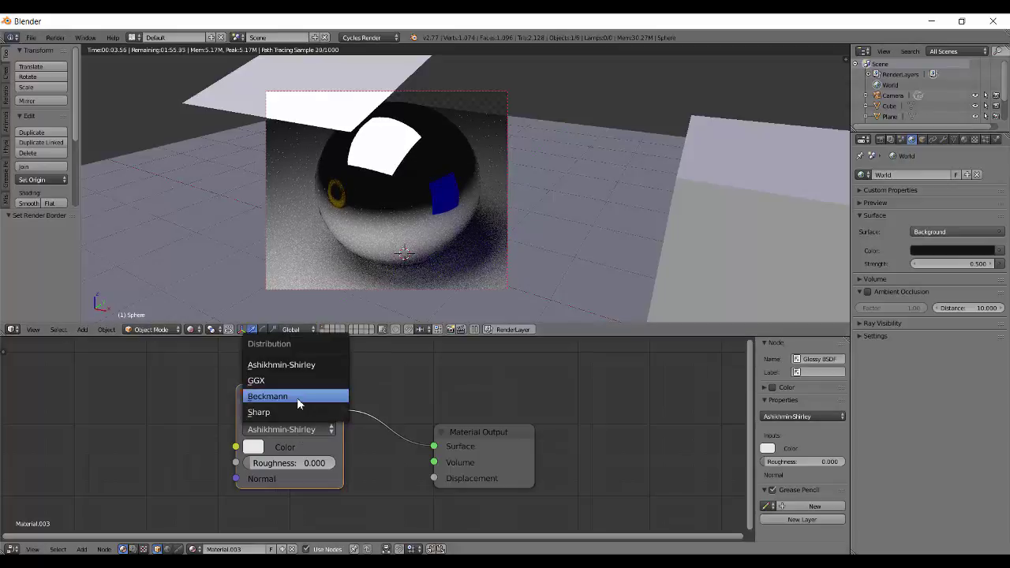
{"action": "left_click", "coordinate": [294, 396]}
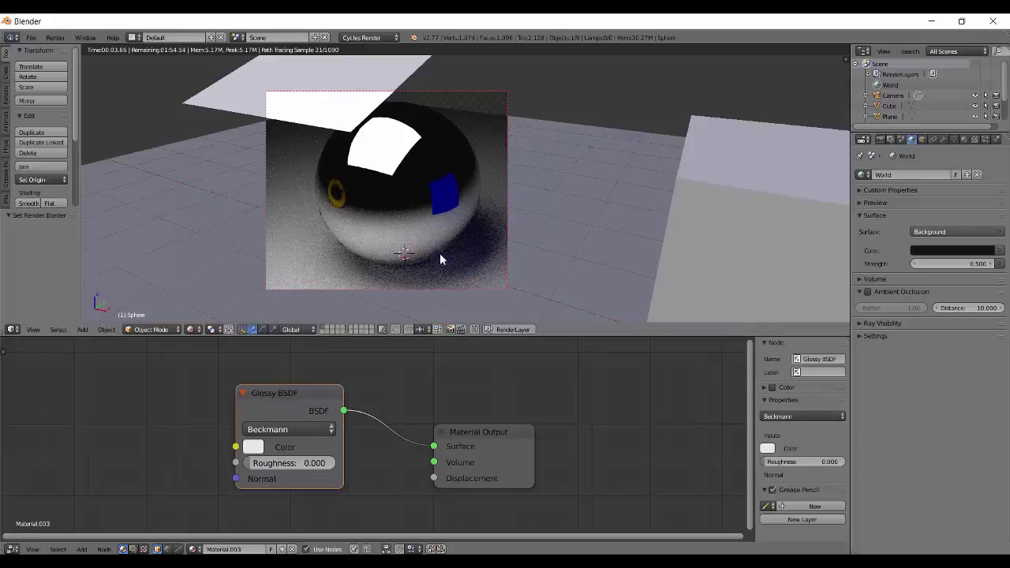
{"action": "left_click", "coordinate": [294, 464]}
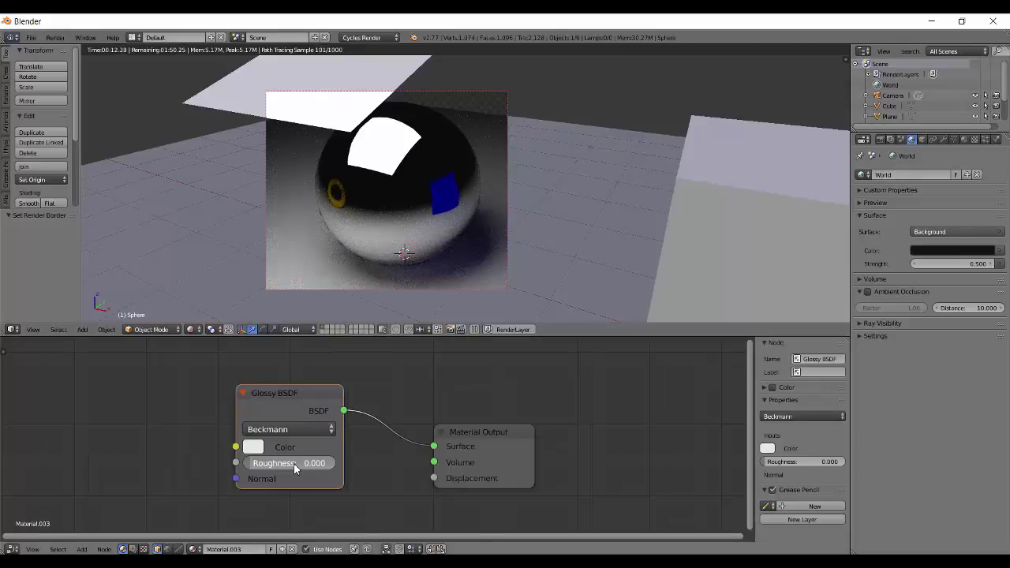
Confirm roughness 0.200, then compare GGX, Beckmann, Ashikhmin-Shirley and Sharp distributions.
{"action": "type", "text": "0.0"}
{"action": "type", "text": "2"}
{"action": "key", "text": "Return"}
{"action": "left_click", "coordinate": [277, 428]}
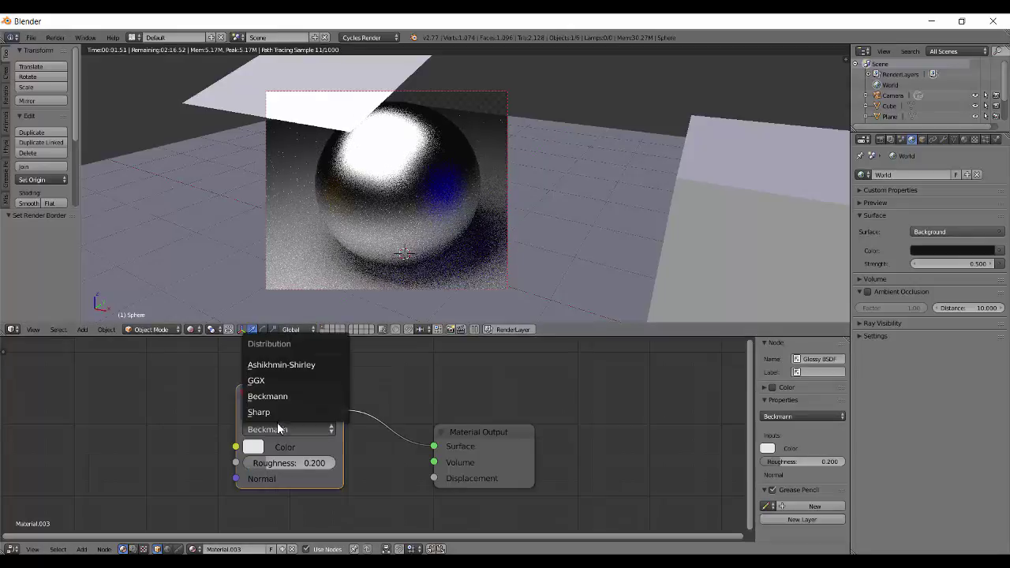
{"action": "left_click", "coordinate": [292, 380]}
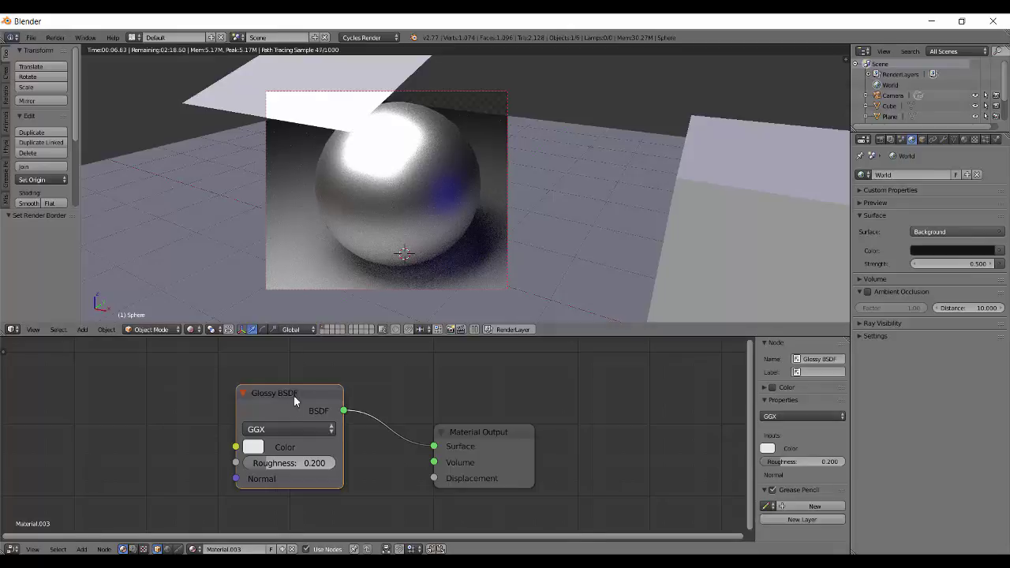
{"action": "left_click", "coordinate": [285, 429]}
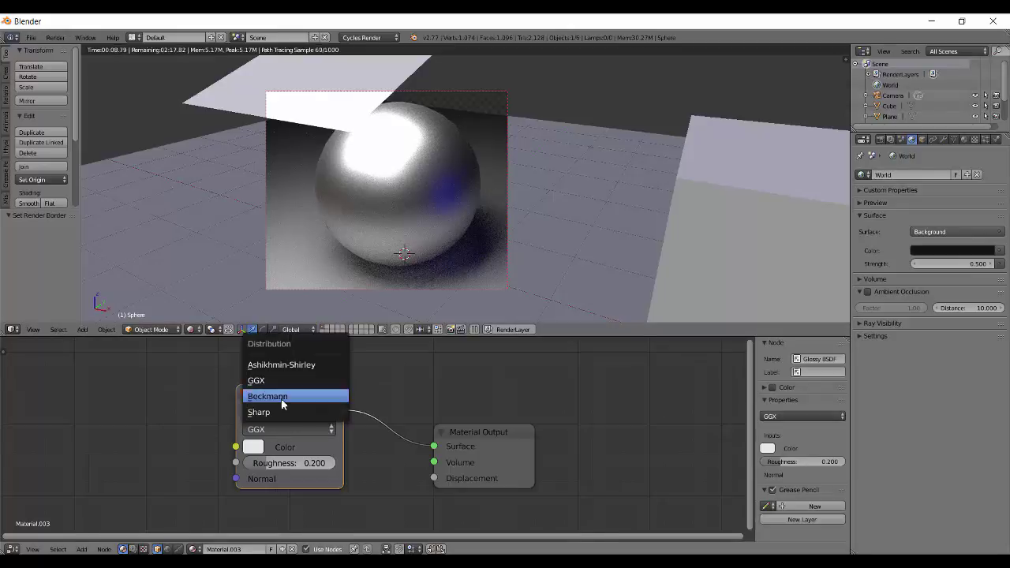
{"action": "left_click", "coordinate": [282, 399]}
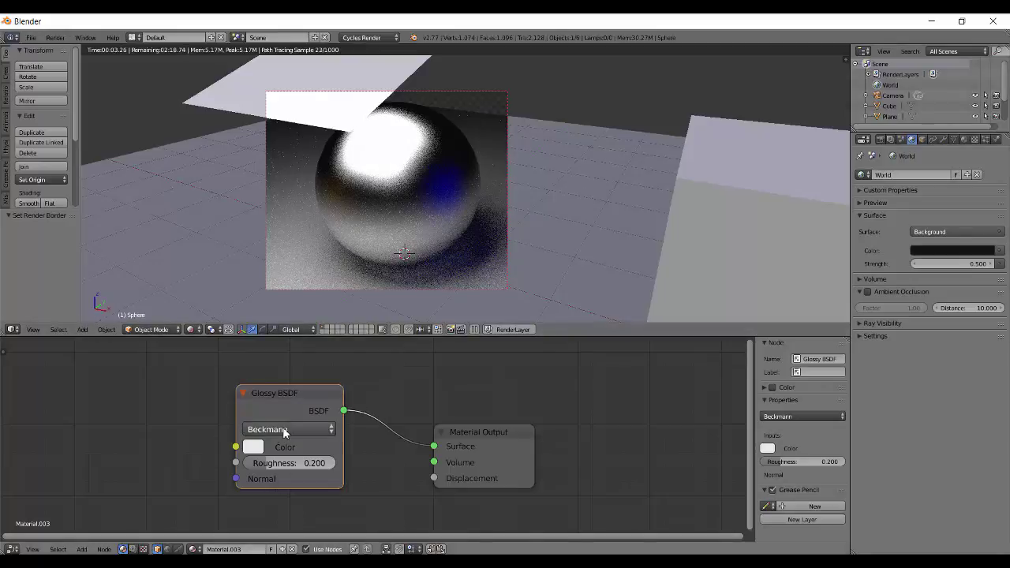
{"action": "left_click", "coordinate": [285, 429]}
{"action": "left_click", "coordinate": [290, 364]}
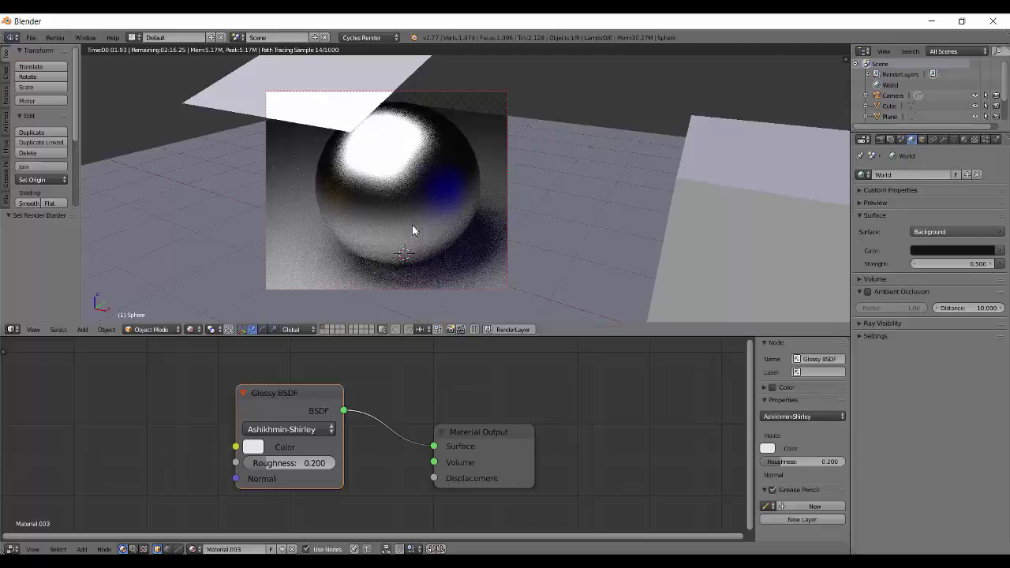
{"action": "left_click", "coordinate": [293, 426]}
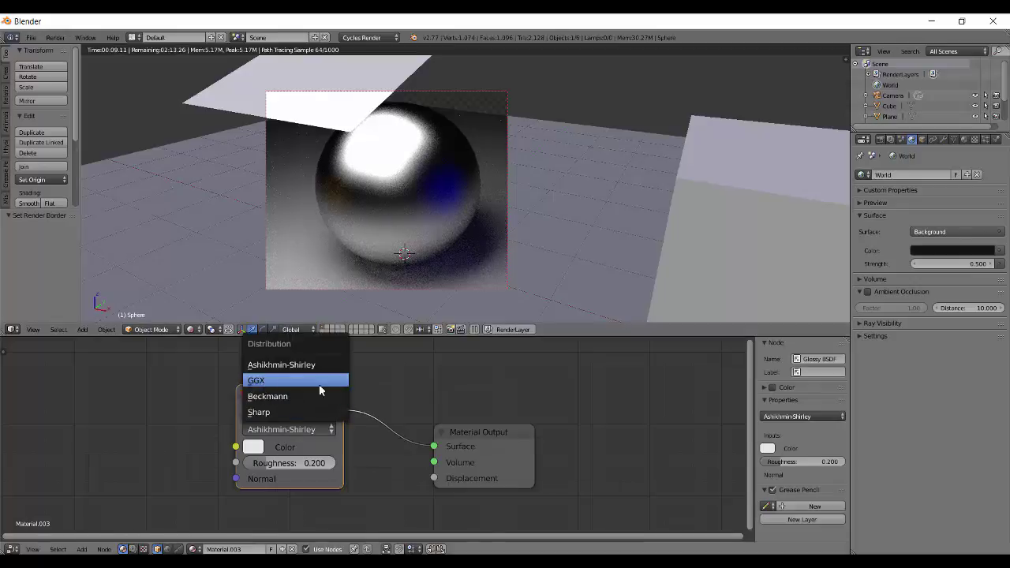
{"action": "left_click", "coordinate": [294, 412]}
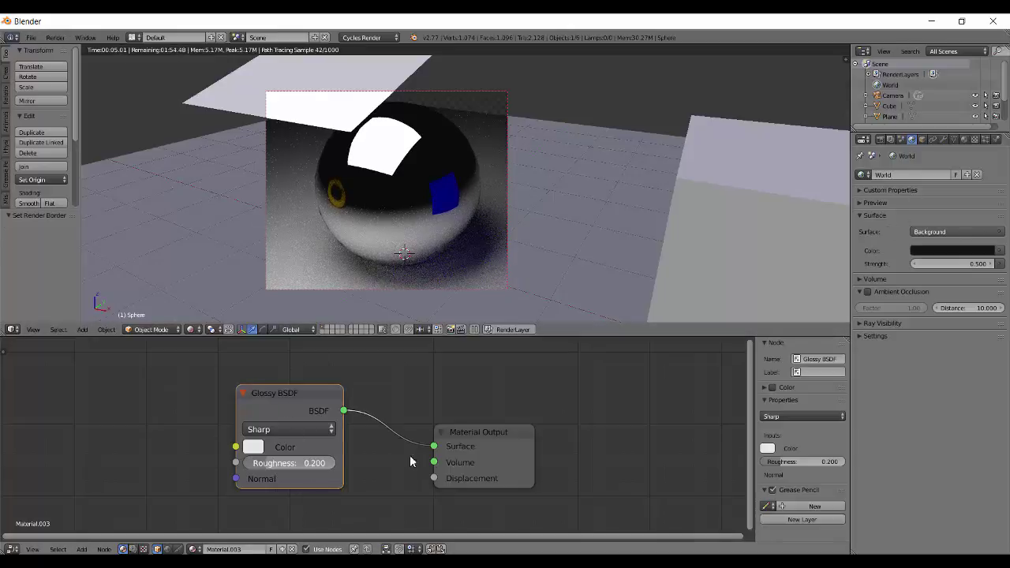
Test roughness 0.533, return it to 0.000, choose Ashikhmin-Shirley, and go back to solid shading.
{"action": "left_click_drag", "start_coordinate": [332, 470], "coordinate": [363, 466]}
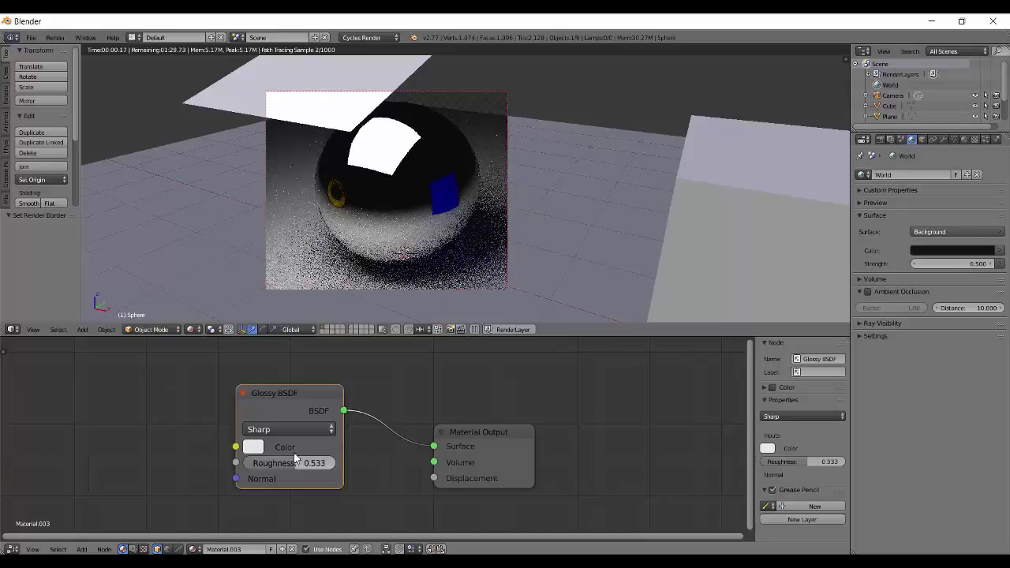
{"action": "left_click_drag", "start_coordinate": [289, 466], "coordinate": [241, 466]}
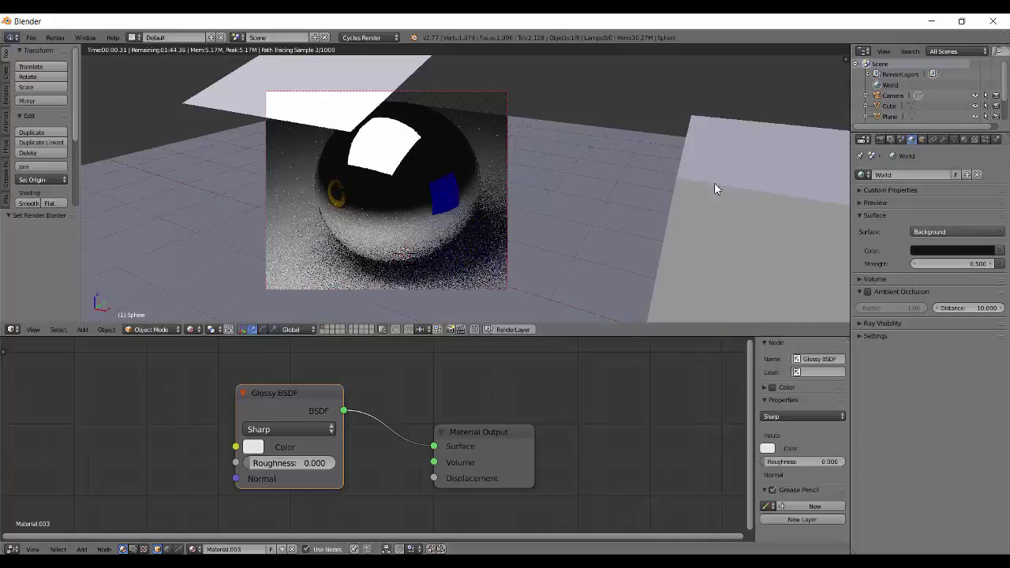
{"action": "left_click", "coordinate": [303, 438]}
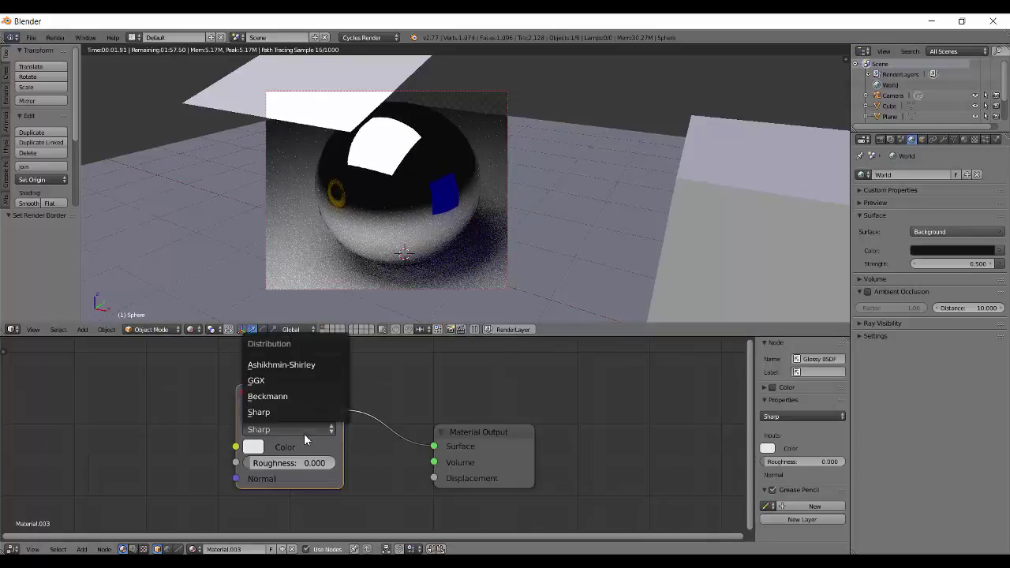
{"action": "left_click", "coordinate": [306, 366]}
{"action": "key", "text": "shift+z"}
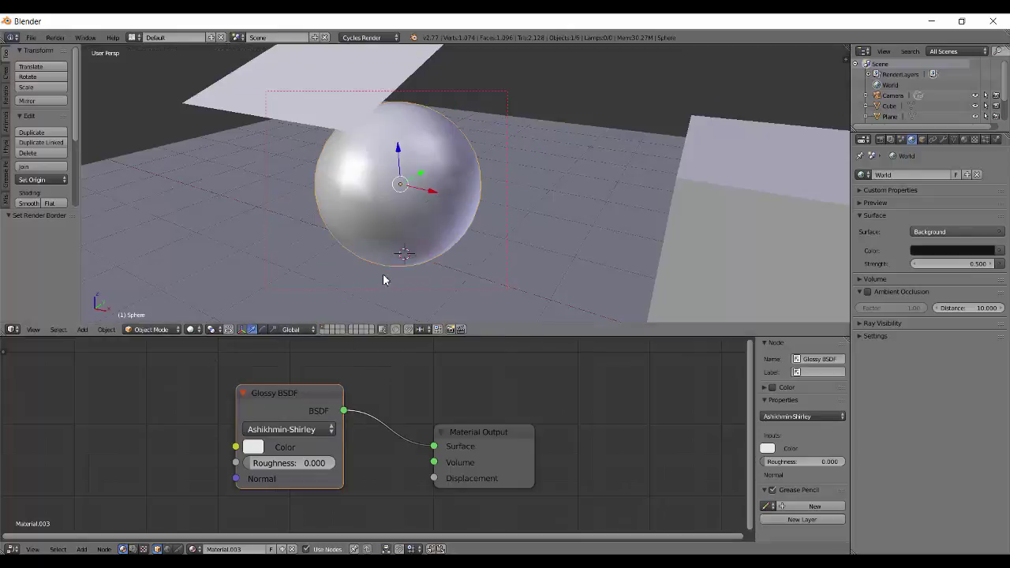
Switch to Windows Photo Viewer showing the node.jpg 'The NODE Concept' title card.
{"action": "key", "text": "alt+Tab"}
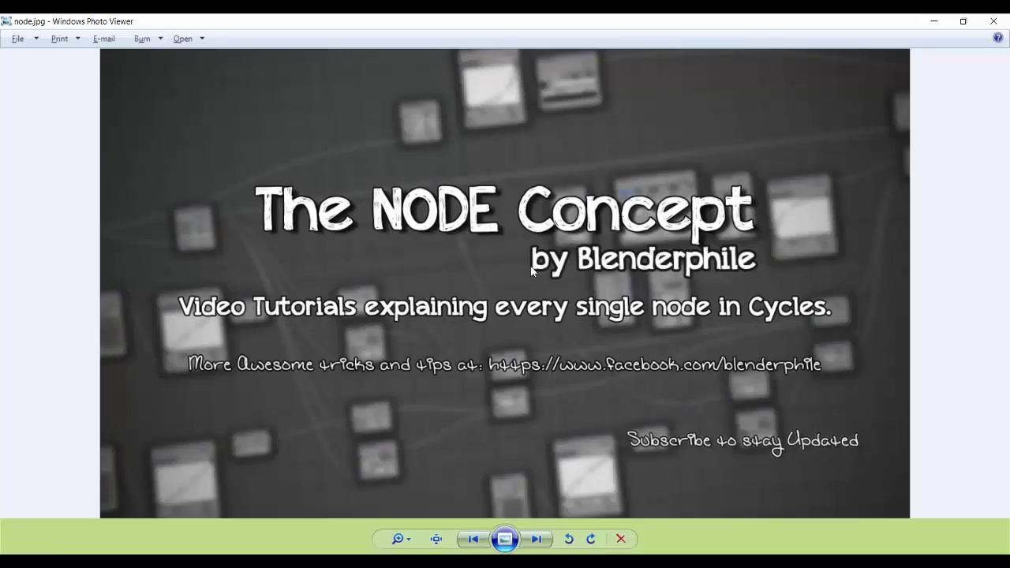